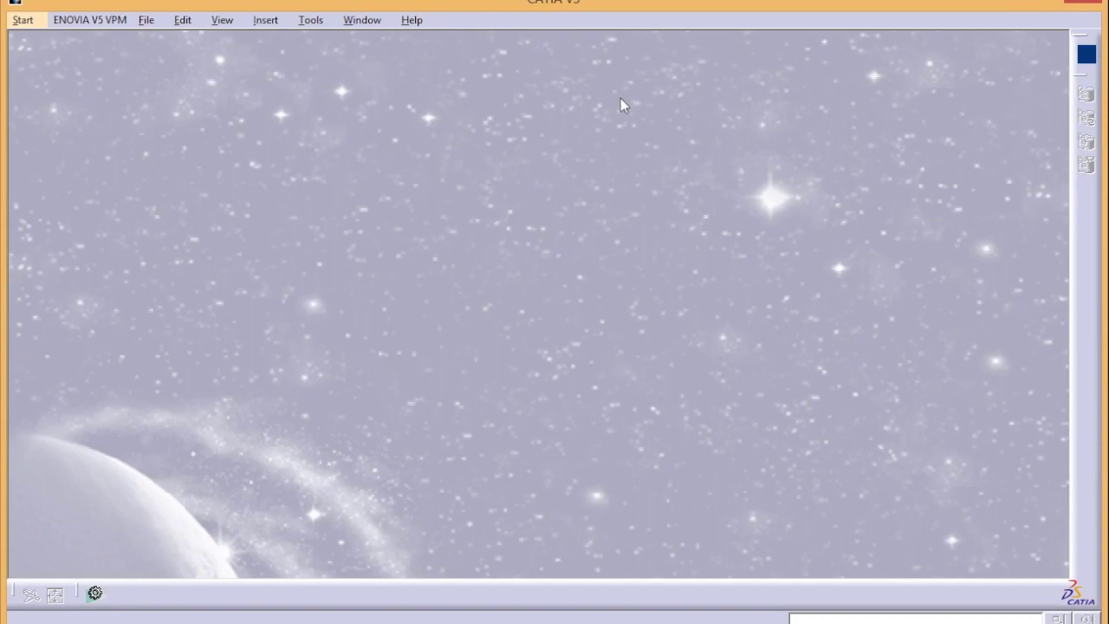
Launch the Wireframe and Surface Design workbench from Start > Mechanical Design
left_click(24, 20)
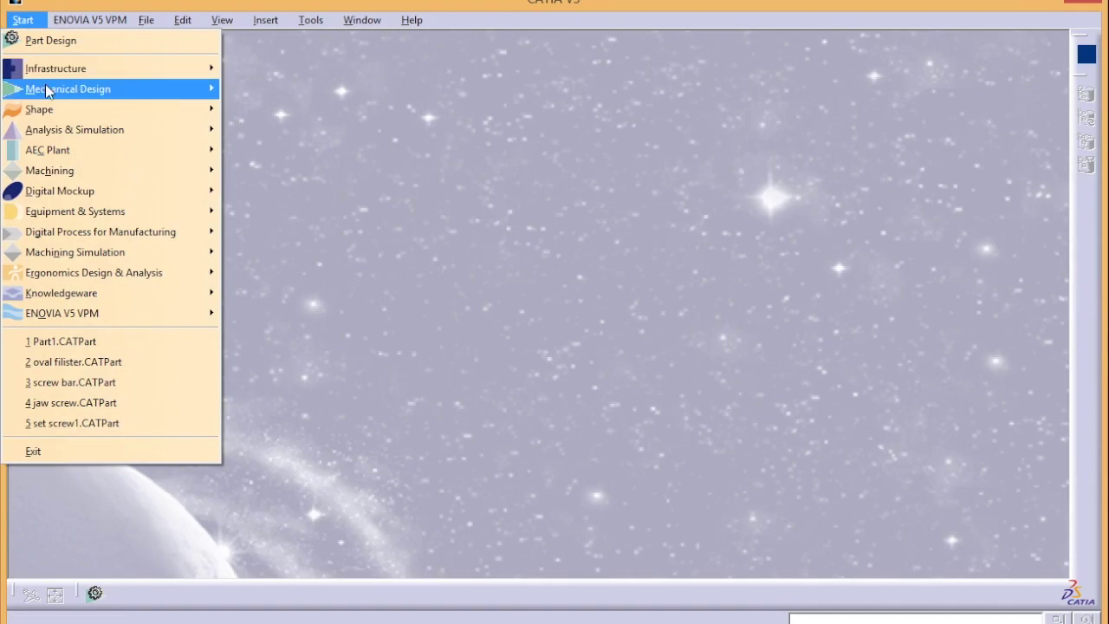
mouse_move(48, 91)
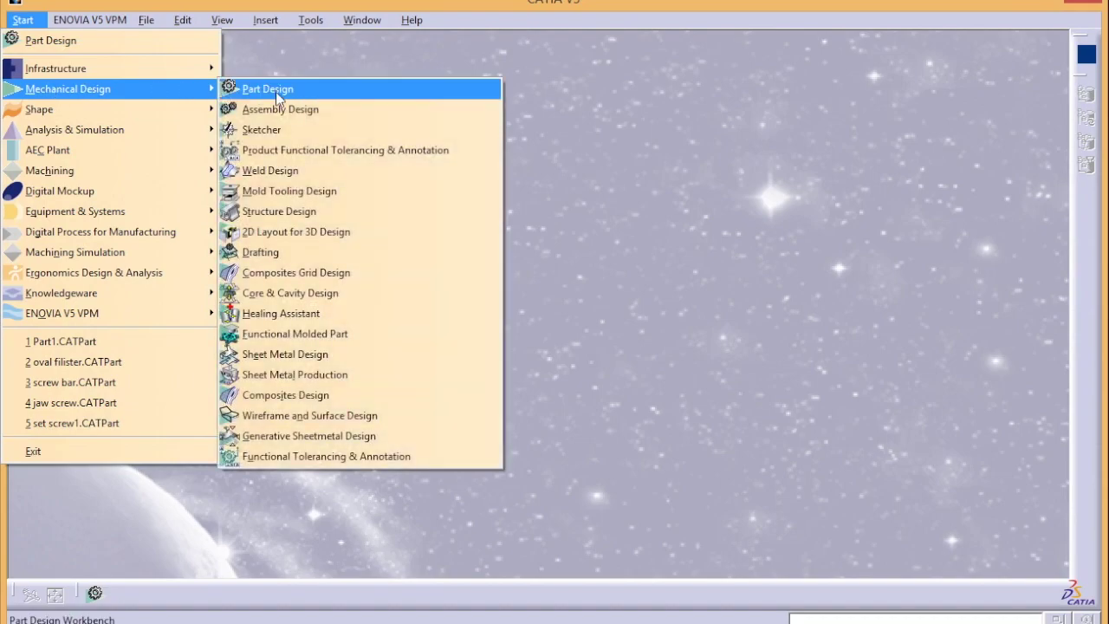
left_click(344, 415)
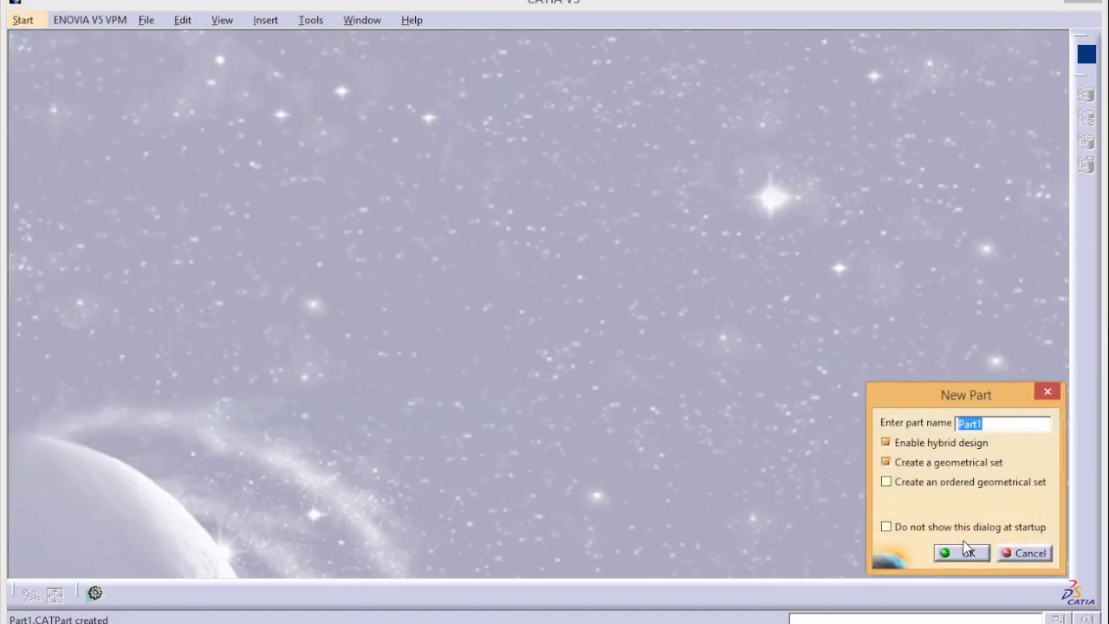
Create the new part with the name 'honey comb'
type("honey comb")
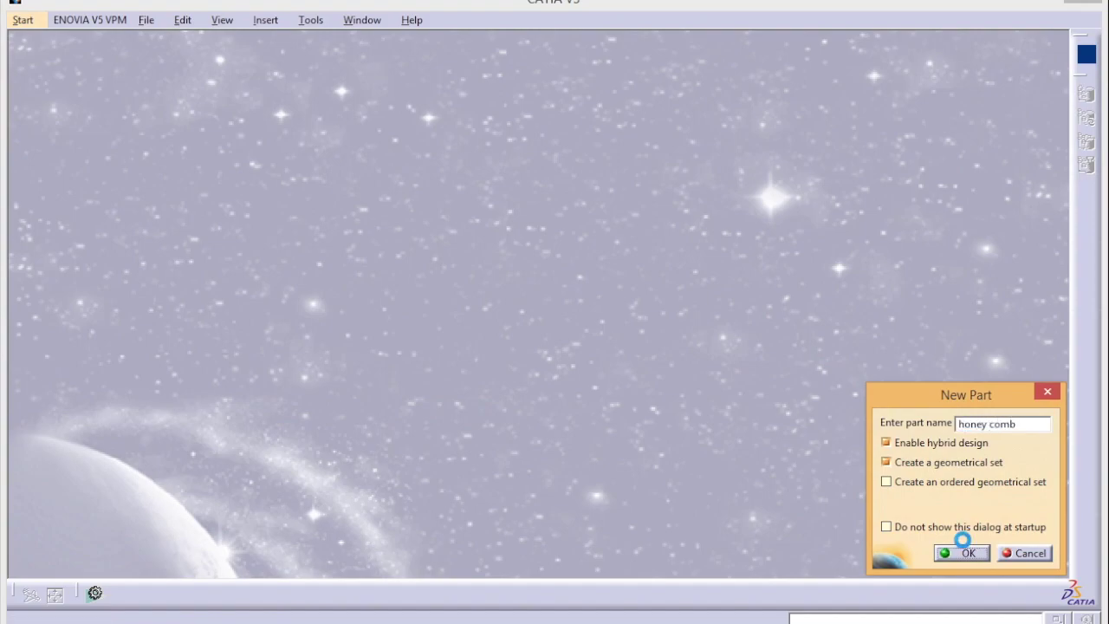
left_click(961, 552)
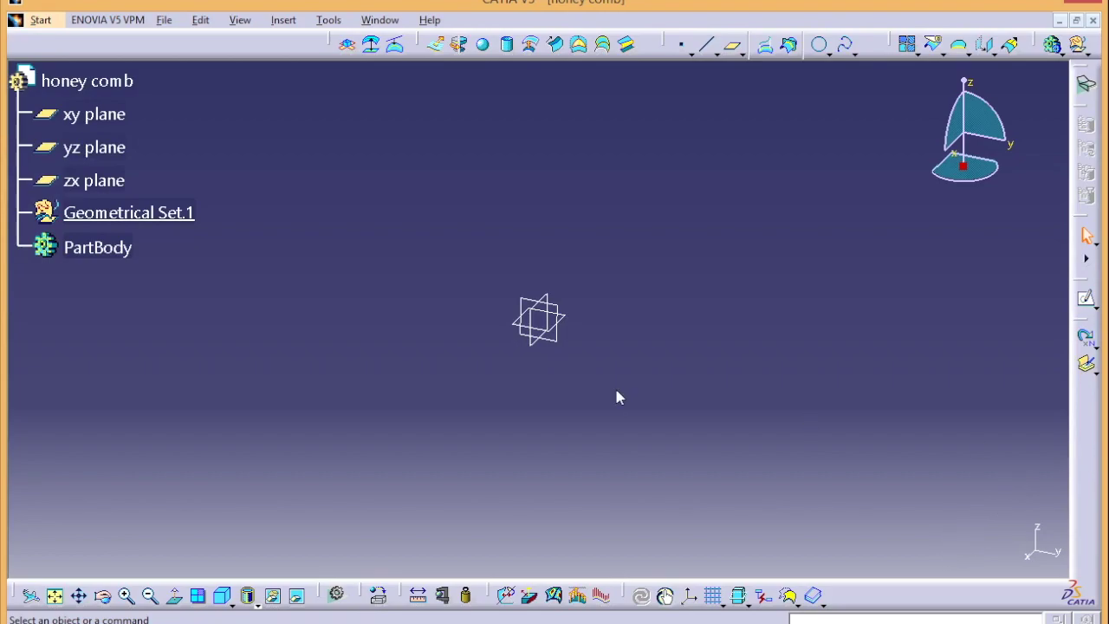
left_click(119, 127)
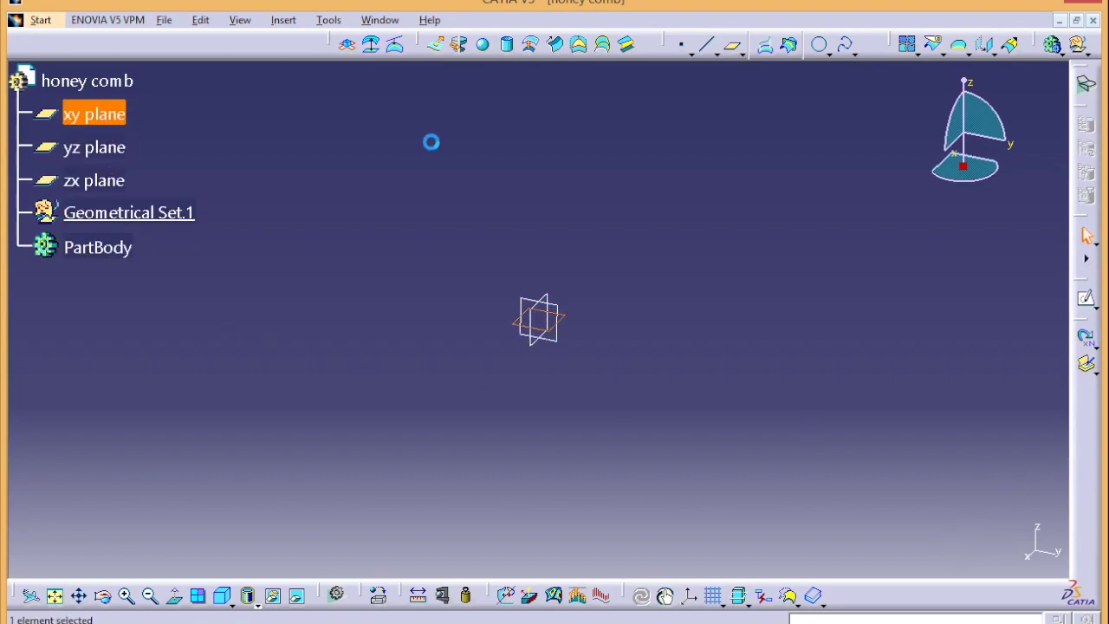
Sketch a hexagon centred on the xy-plane origin and place a diameter dimension above it
left_click(1082, 300)
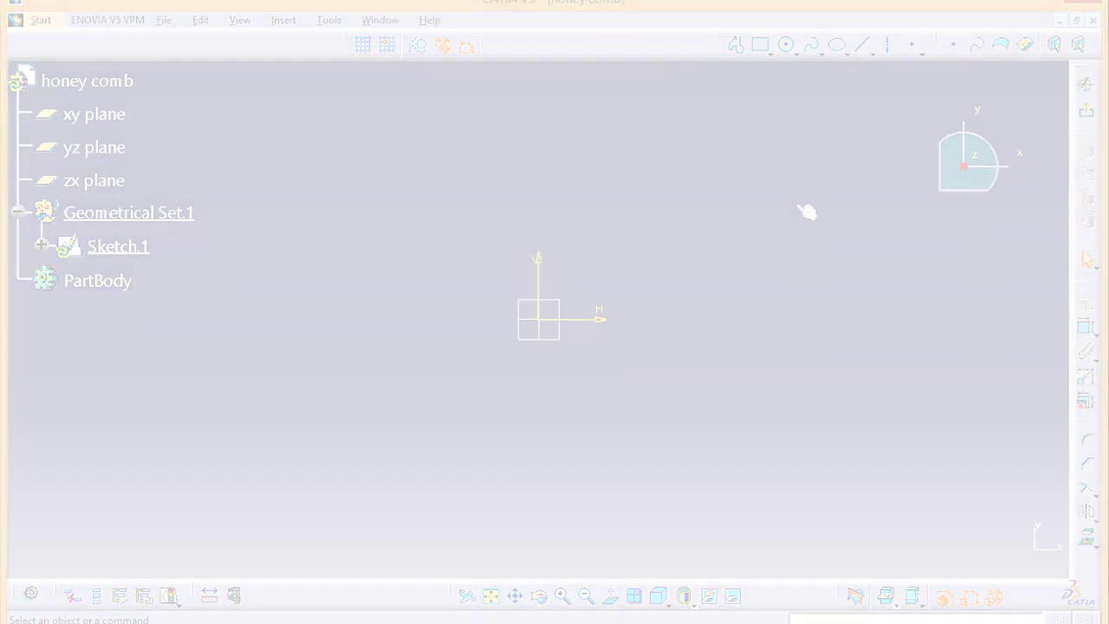
left_click(770, 52)
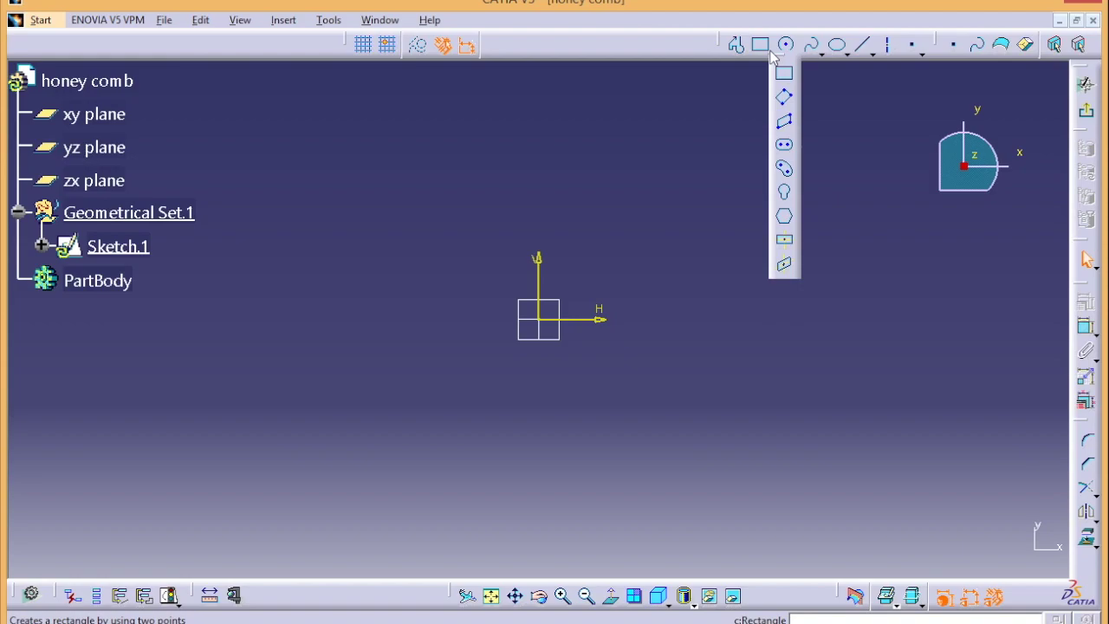
left_click(784, 216)
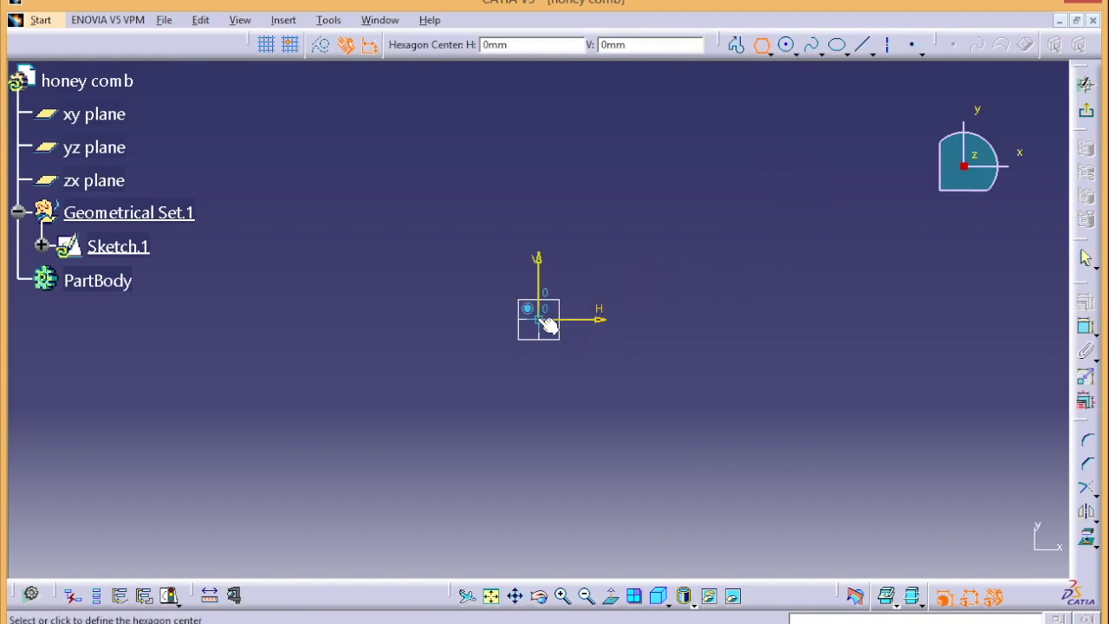
left_click(546, 322)
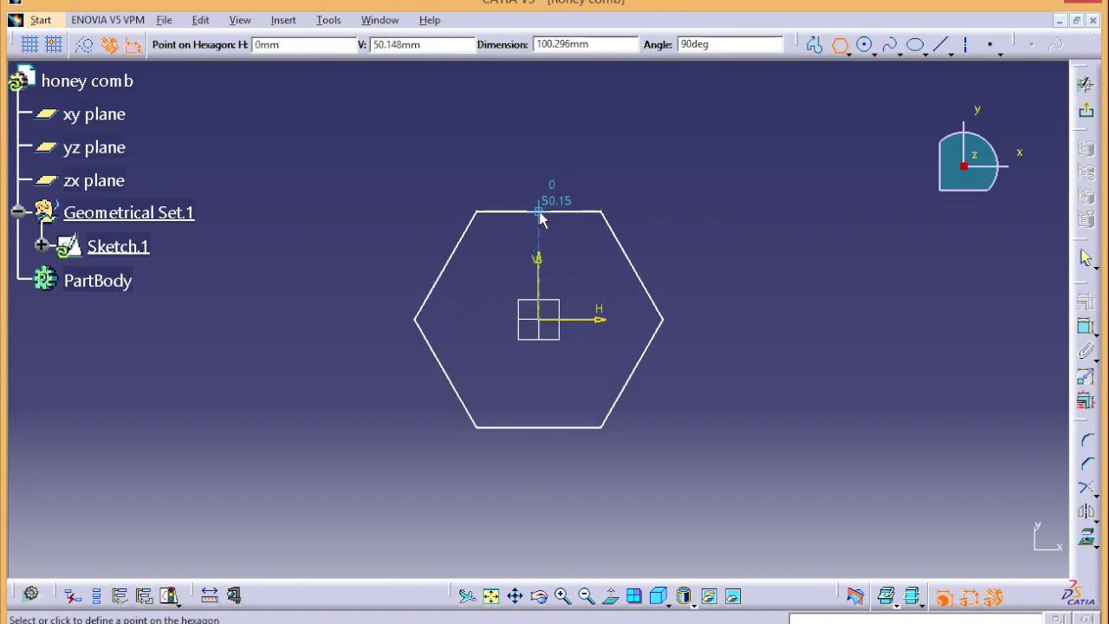
left_click(539, 218)
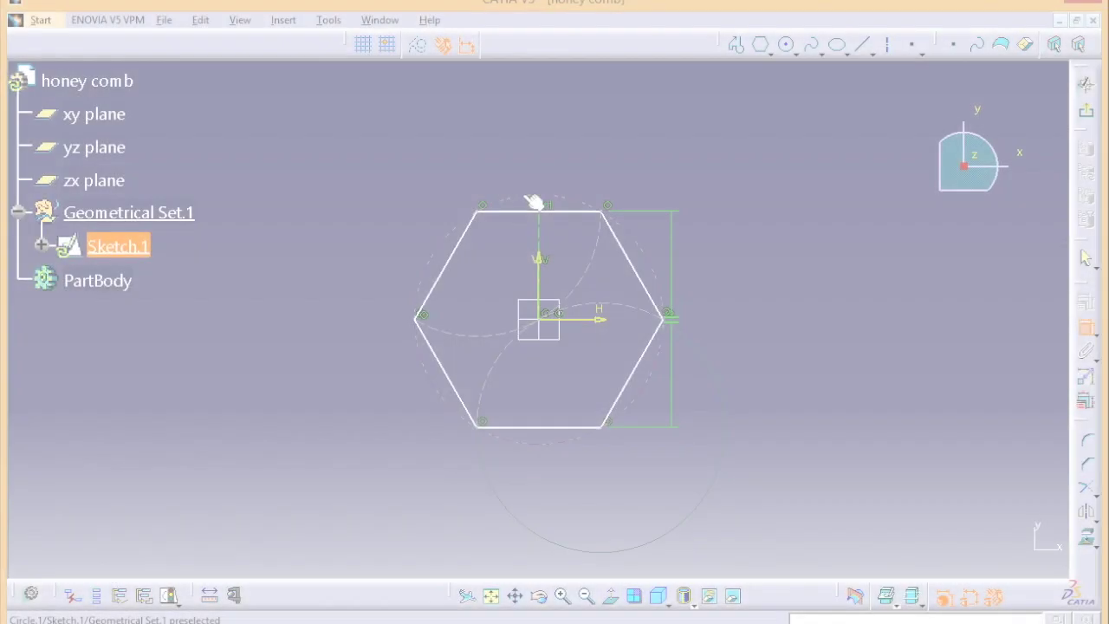
left_click(535, 202)
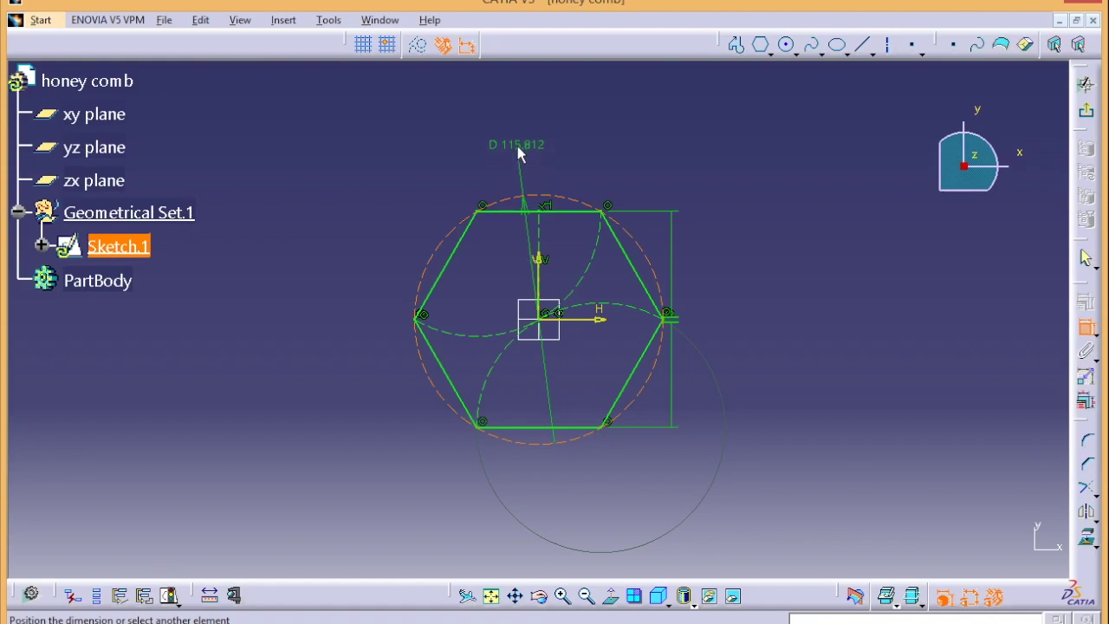
left_click(517, 143)
Change the hexagon circle's diameter dimension to 15 mm and refit the view on it
double_click(520, 146)
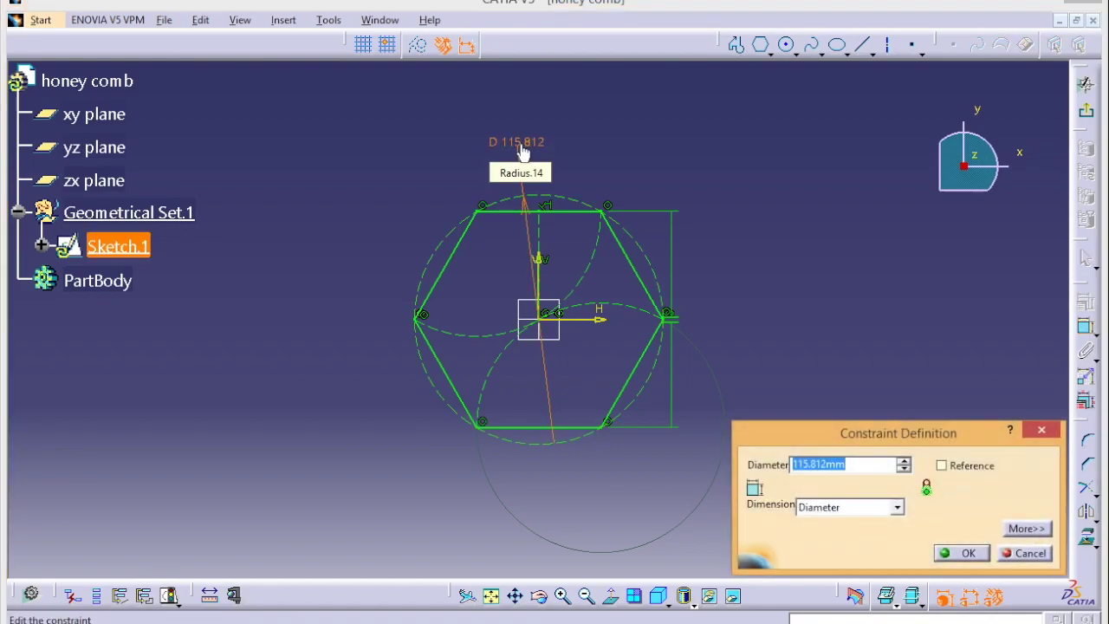
type("15")
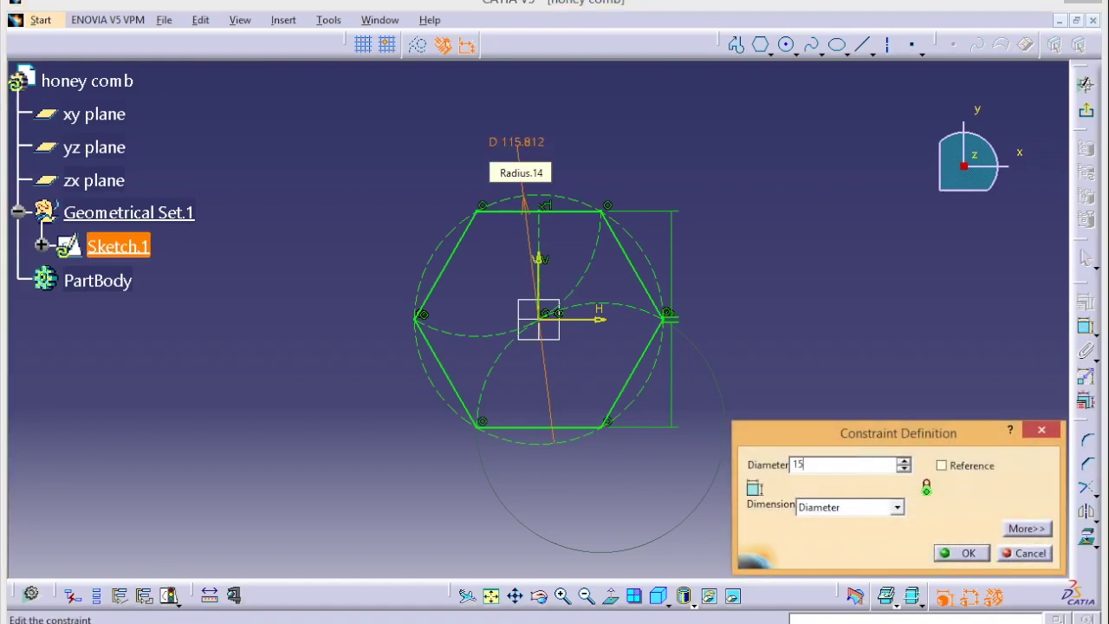
key("Return")
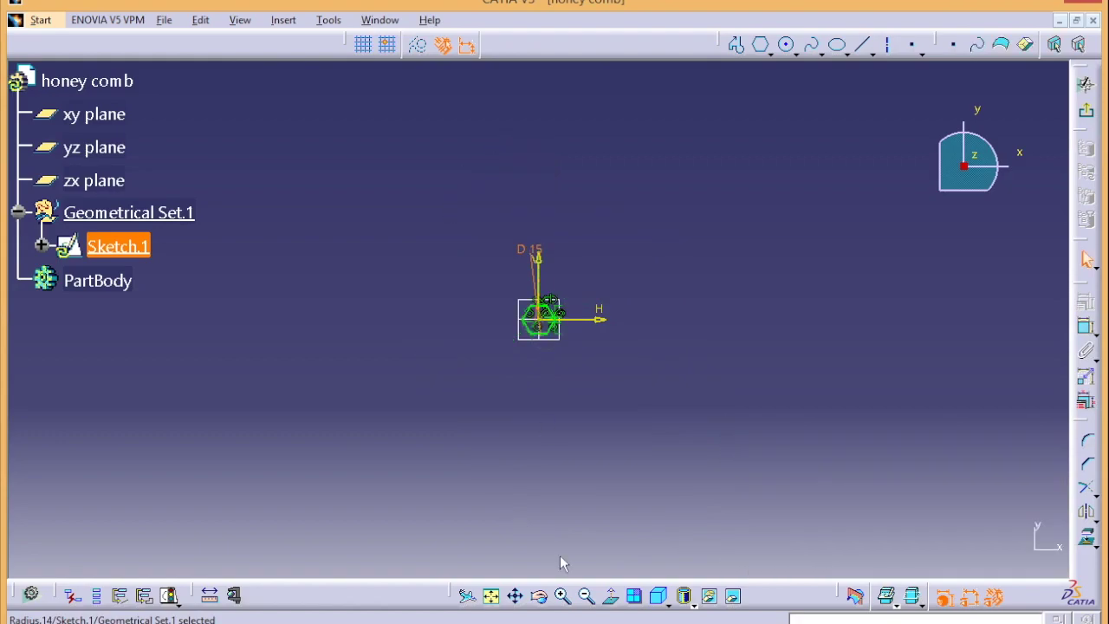
mouse_move(542, 520)
middle_mouse_down("ctrl")
mouse_move(549, 445)
mouse_move(527, 231)
middle_mouse_up("ctrl")
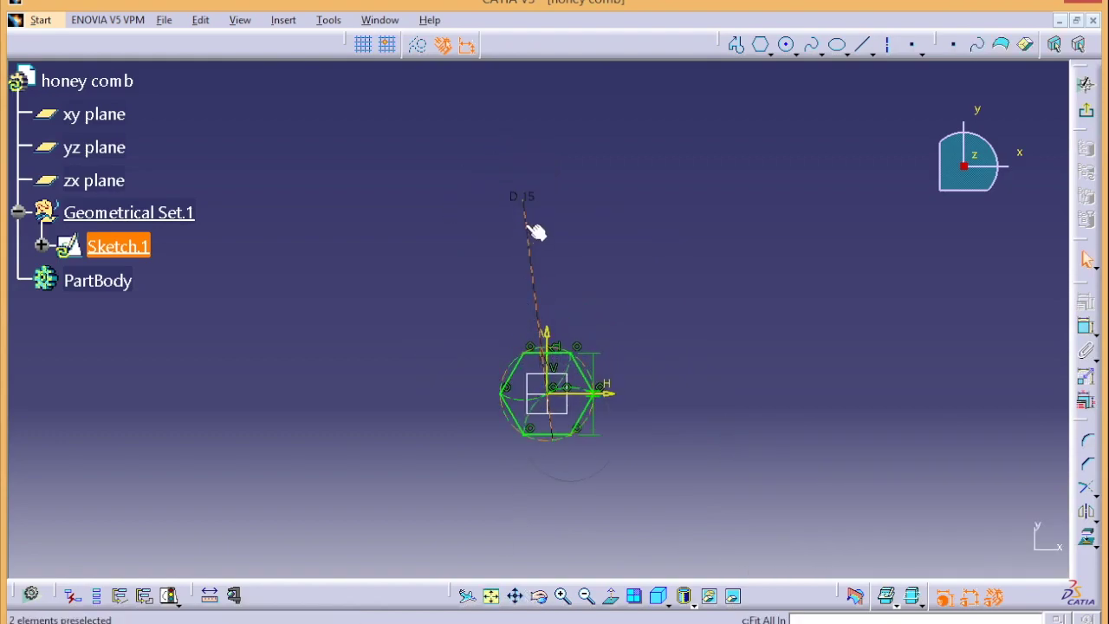
left_click(467, 595)
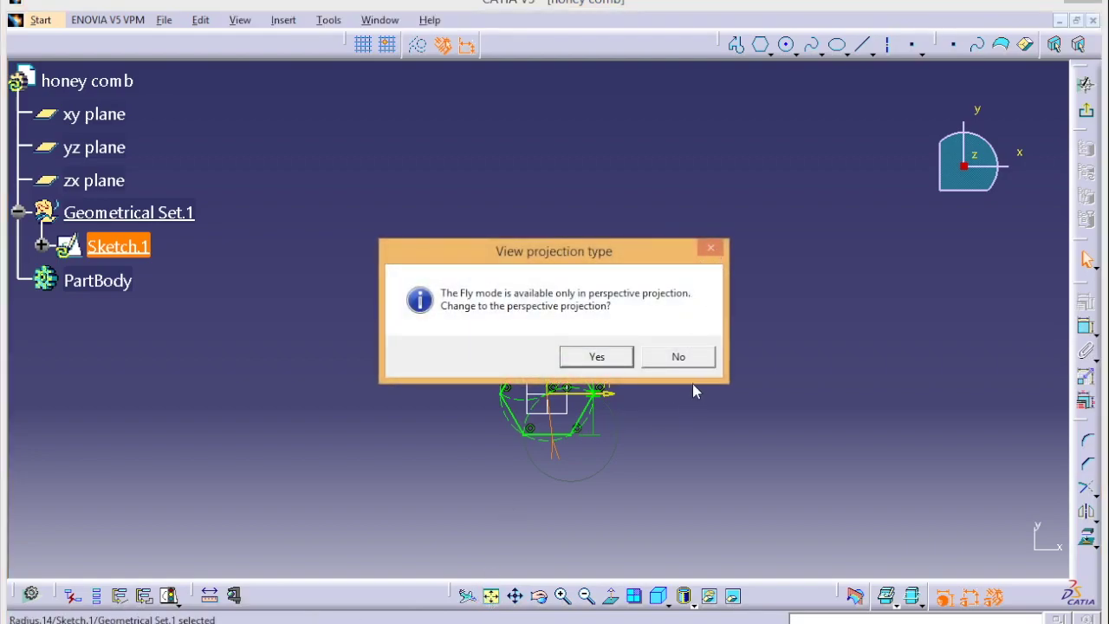
left_click(689, 356)
left_click(515, 596)
left_click(491, 595)
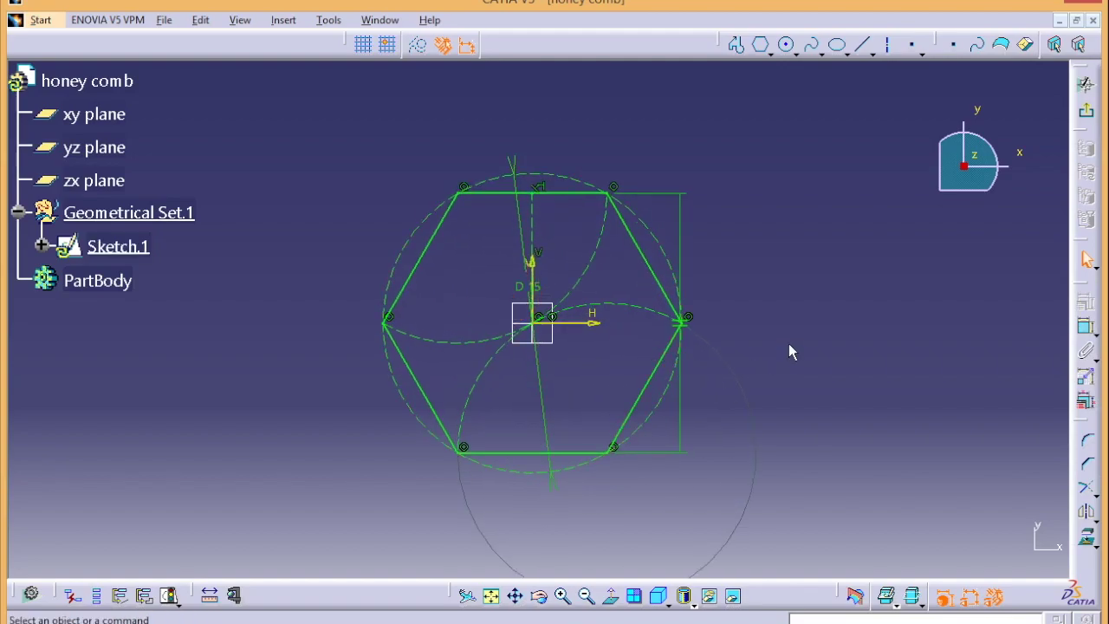
Exit Sketch.1 and start a second sketch, Sketch.2, on the xy plane
left_click(1085, 111)
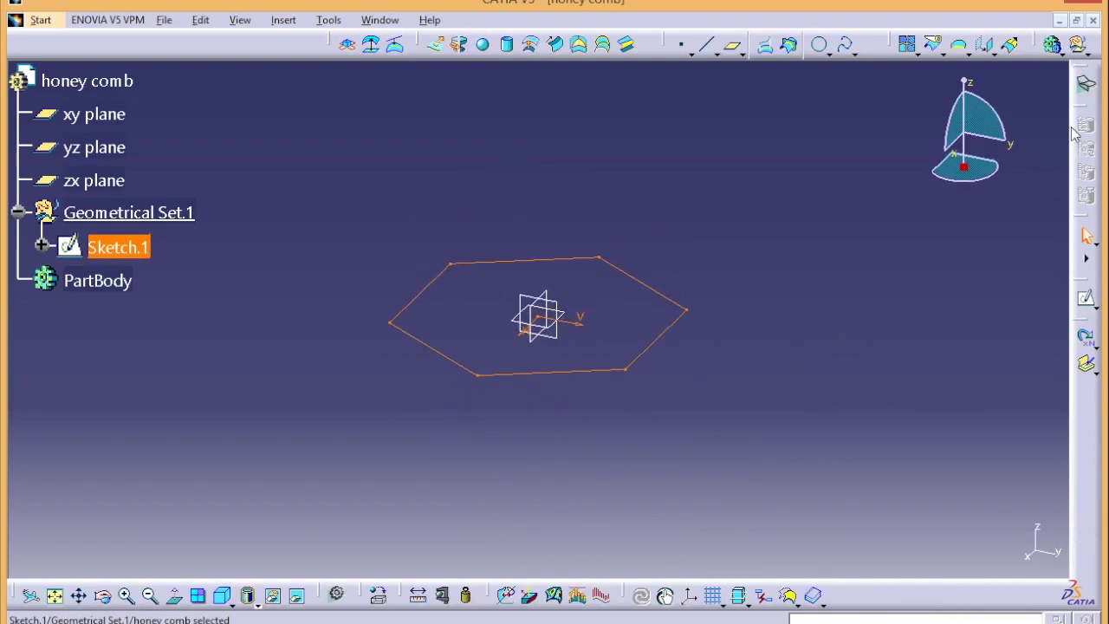
left_click(87, 114)
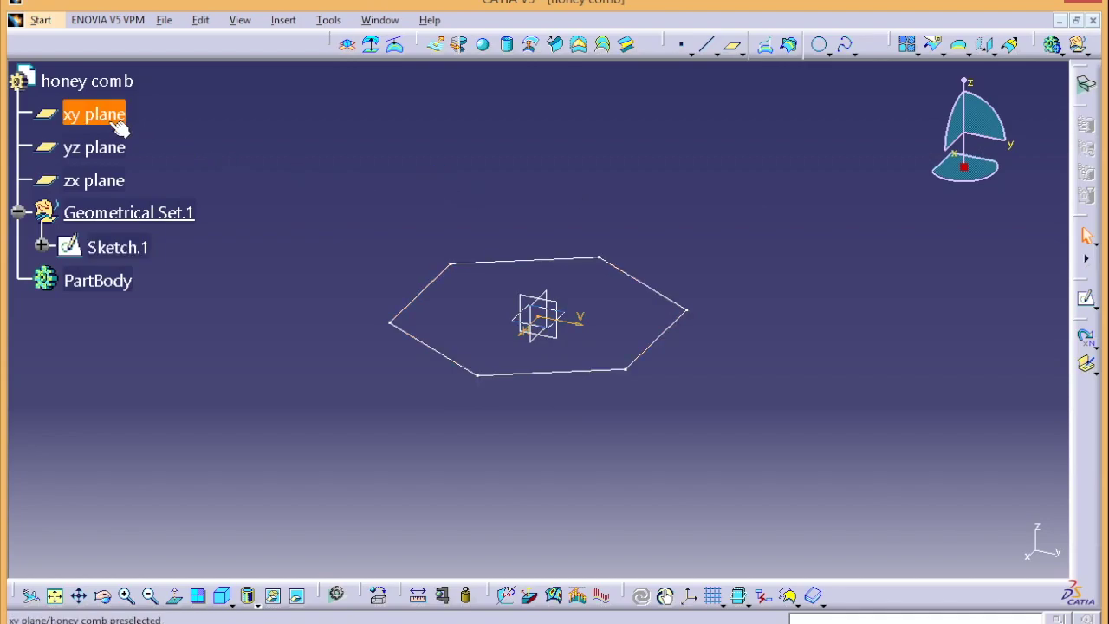
left_click(1087, 298)
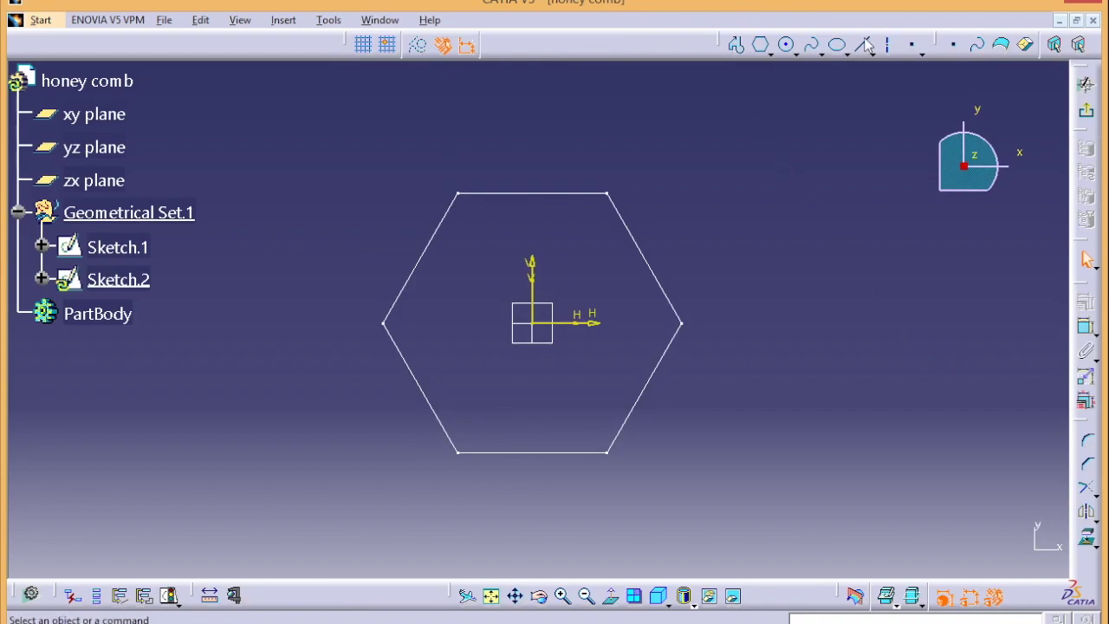
left_click(862, 45)
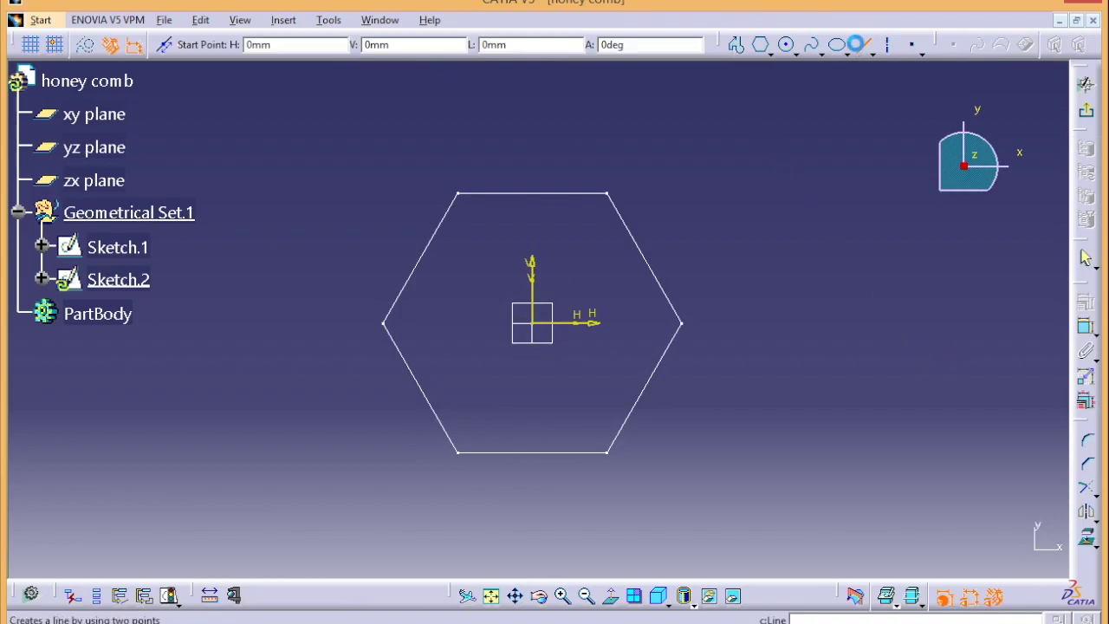
Draw a horizontal line right of the hexagon and give it a 5.083 length dimension
left_click(701, 322)
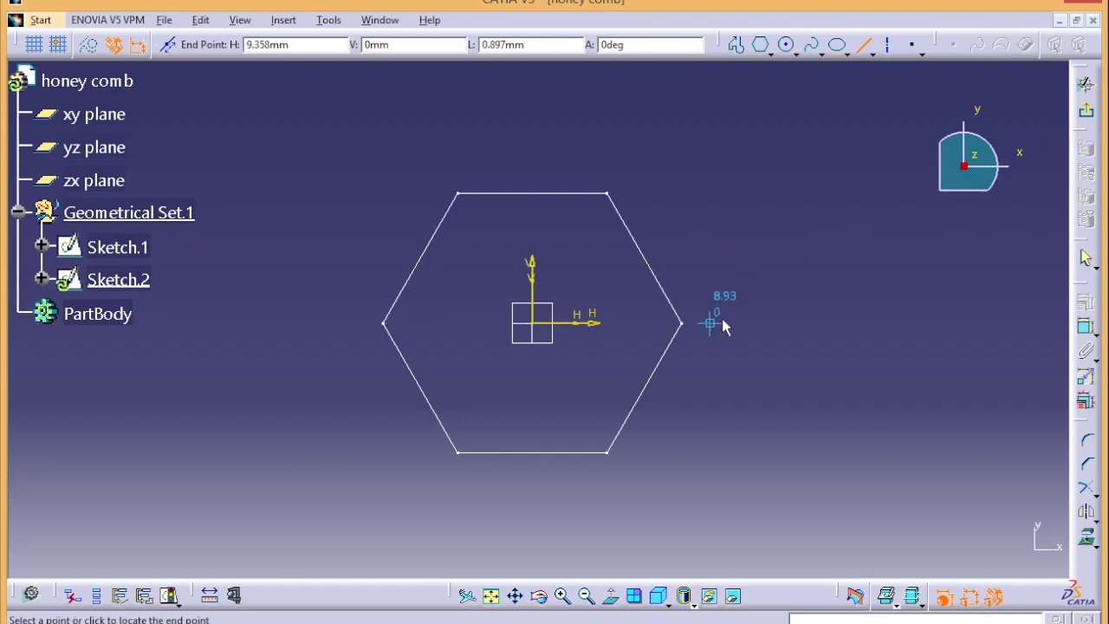
left_click(804, 323)
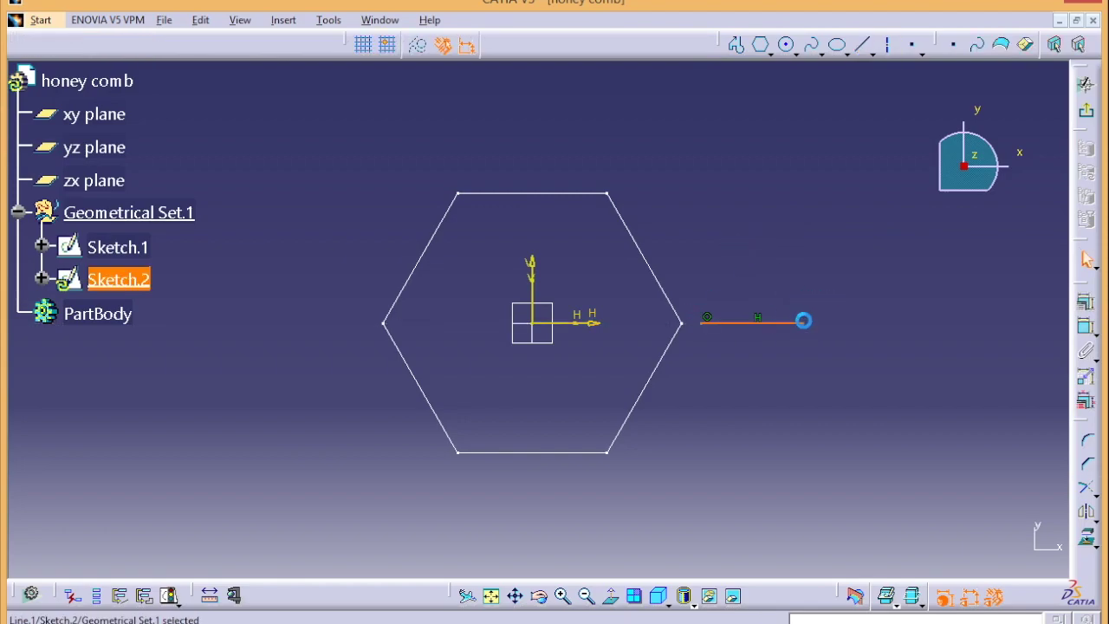
left_click(1086, 327)
left_click(754, 358)
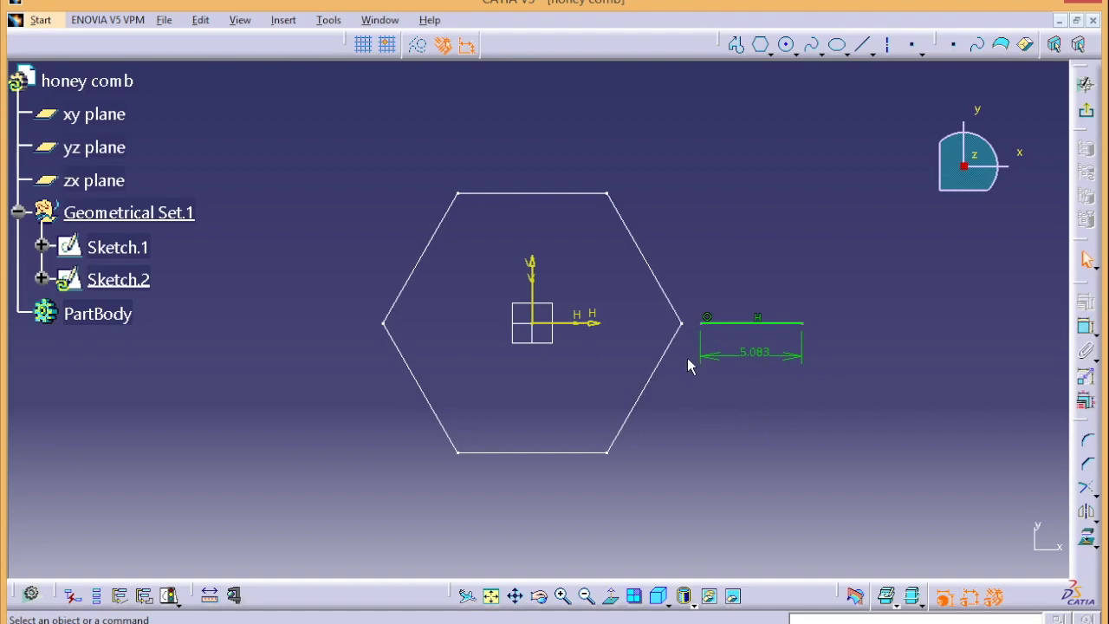
left_click(682, 326)
Make the side line's start point coincident with the hexagon's right corner
left_click(705, 319, "ctrl")
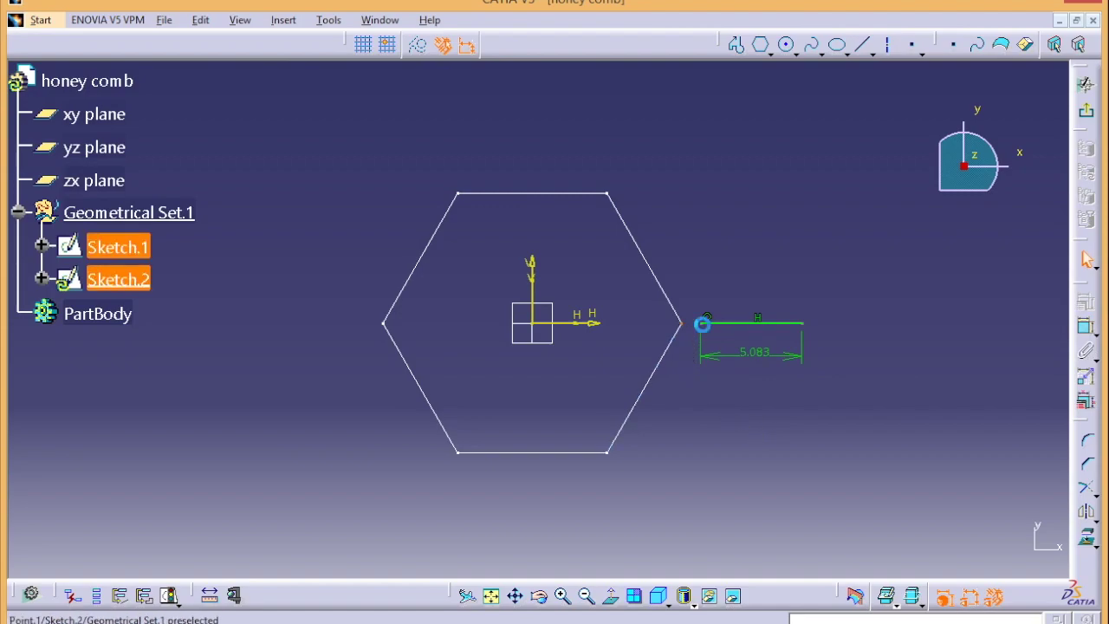
left_click(1087, 302)
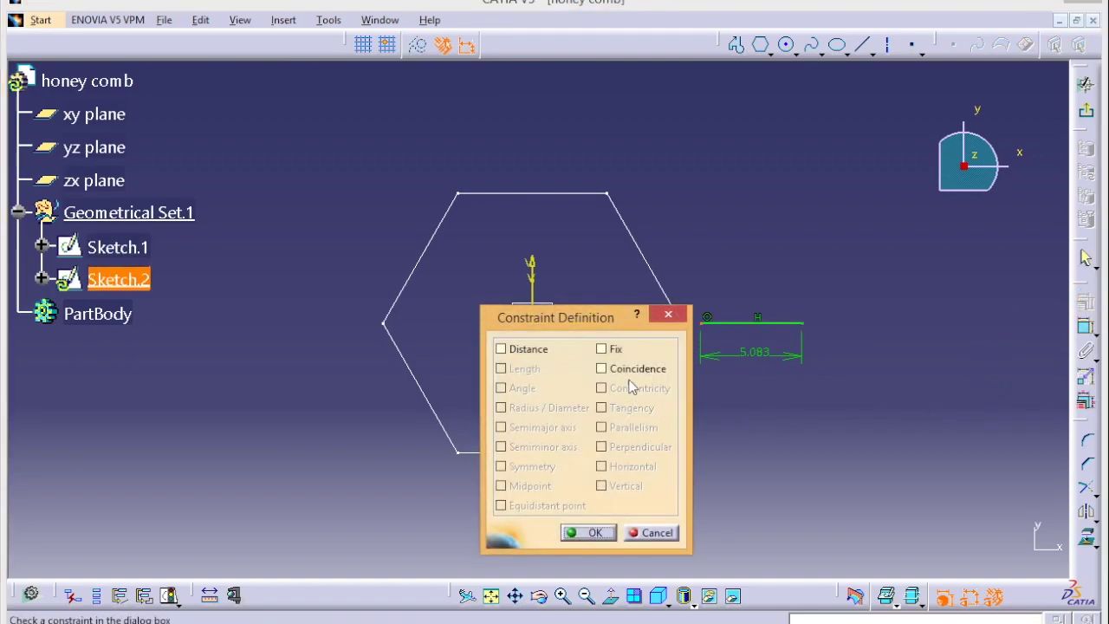
left_click(602, 368)
left_click(573, 532)
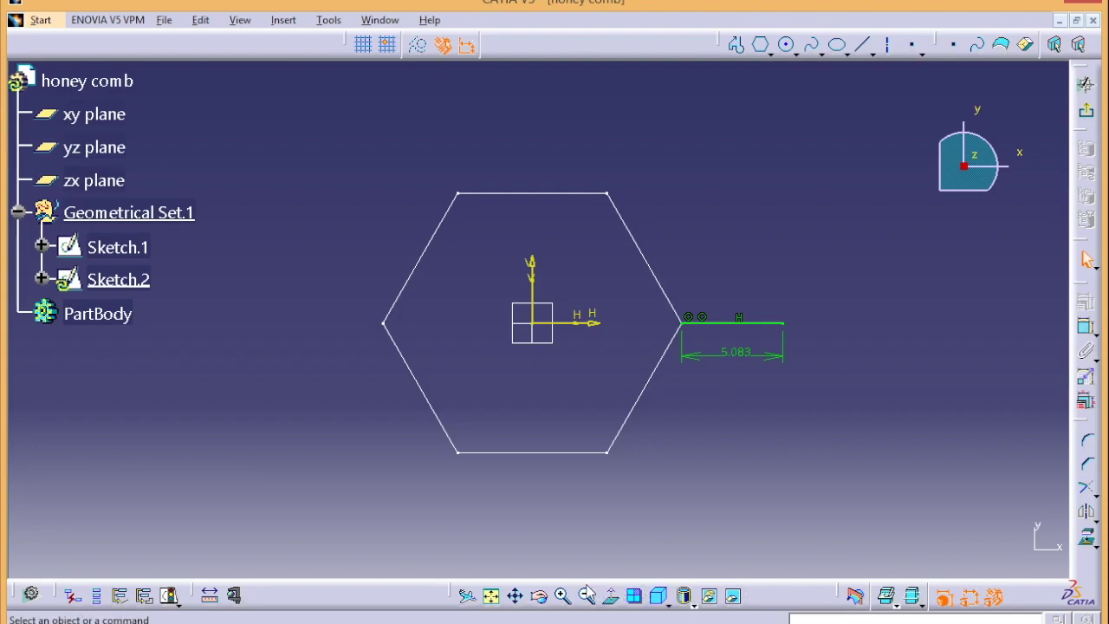
Measure the hexagon's edges to confirm their 7.5 mm length and angle
left_click(209, 595)
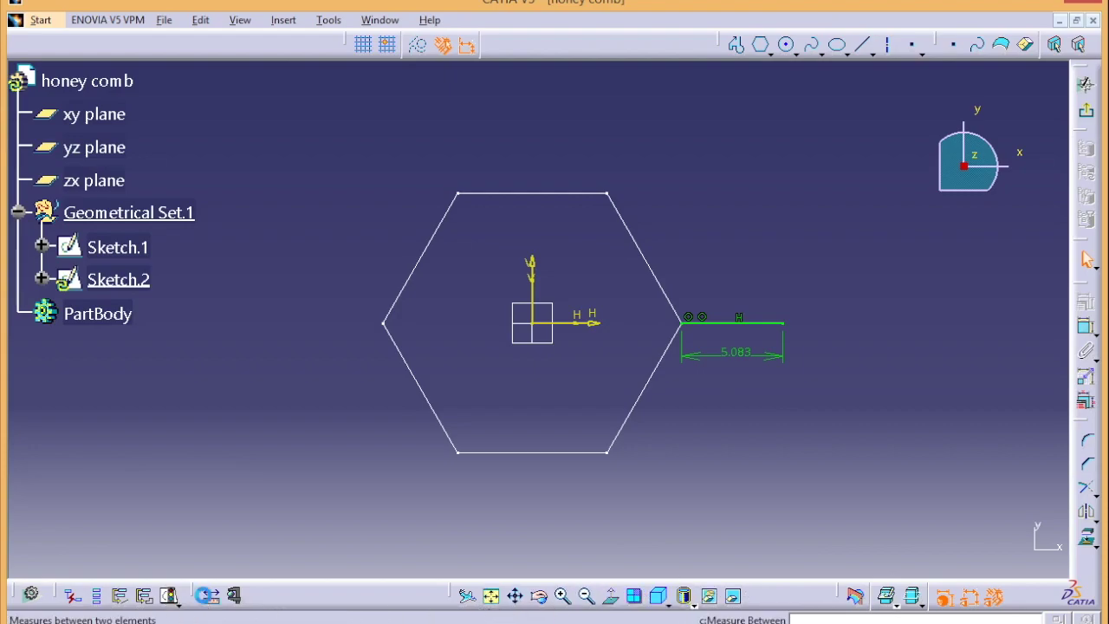
left_click(522, 452)
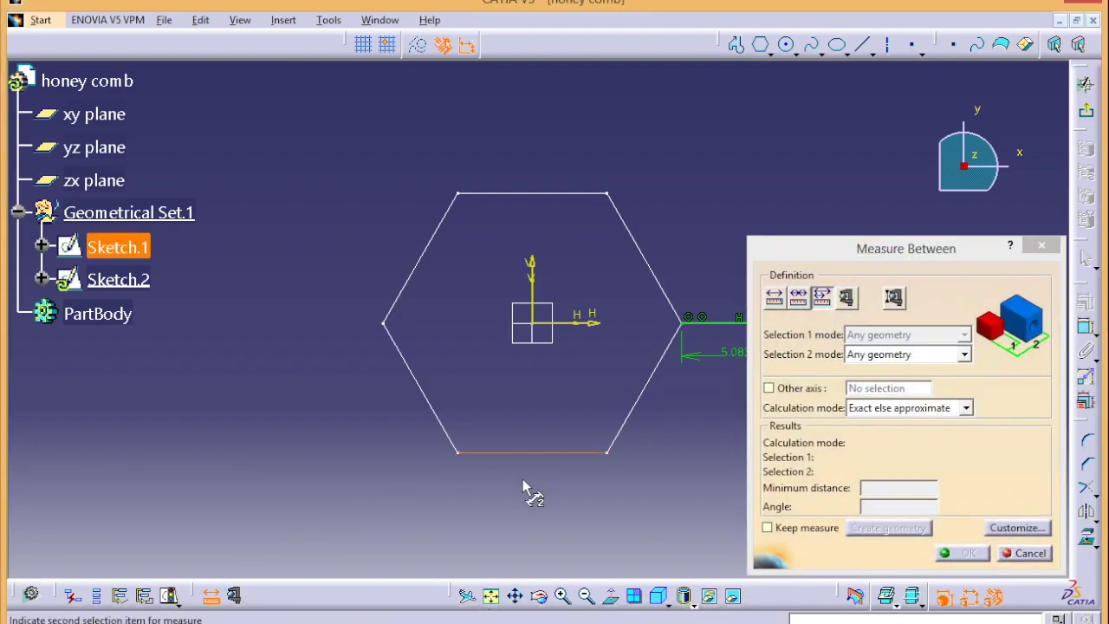
left_click(533, 457)
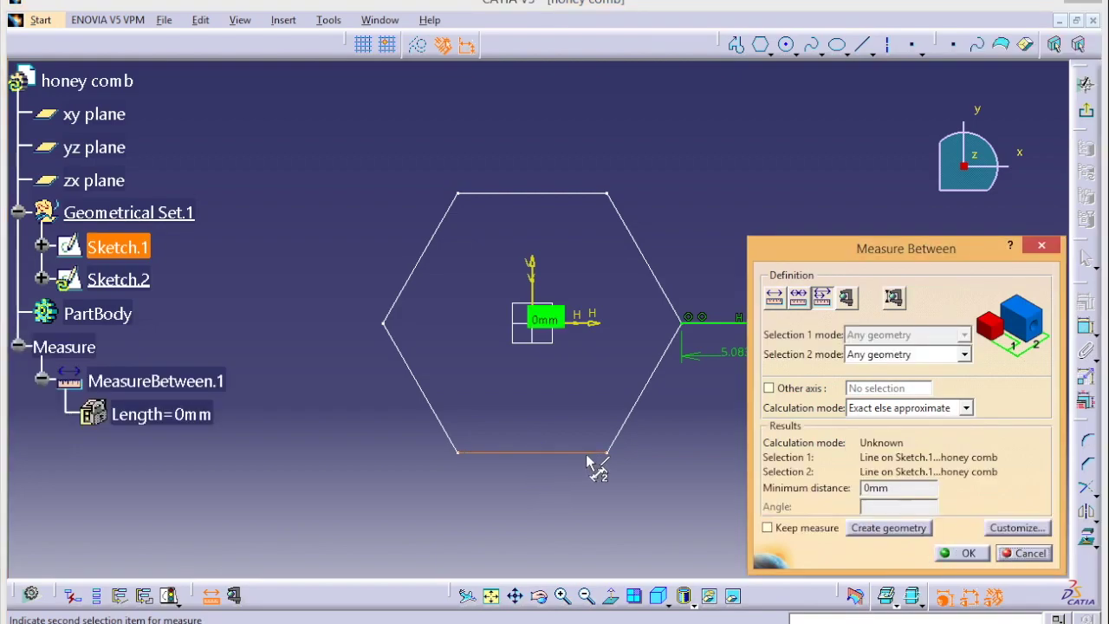
left_click(642, 411)
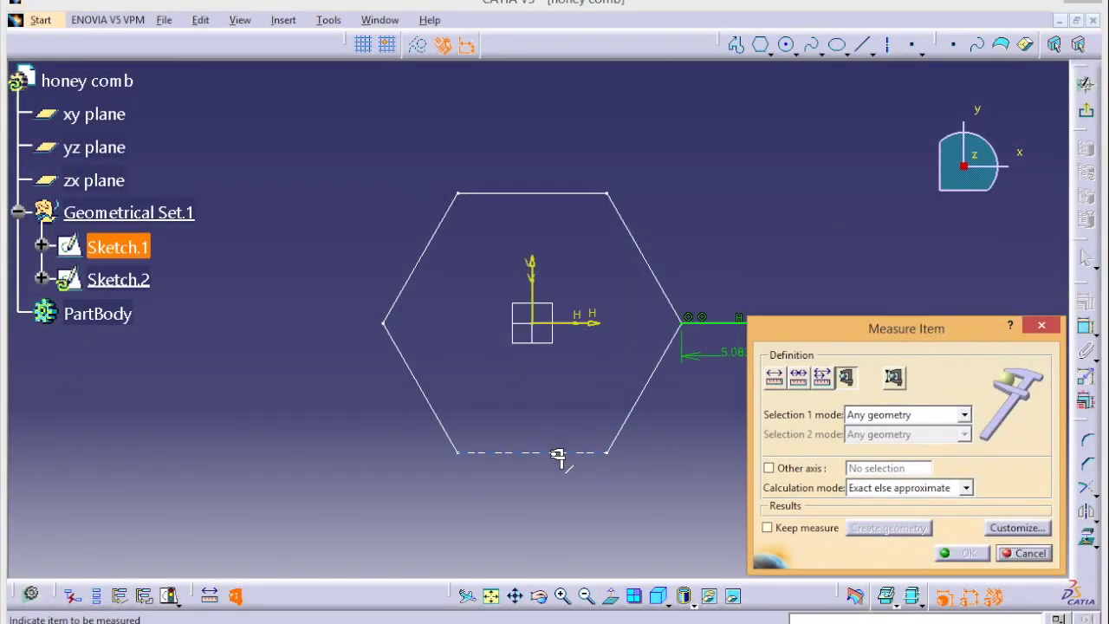
left_click(559, 453)
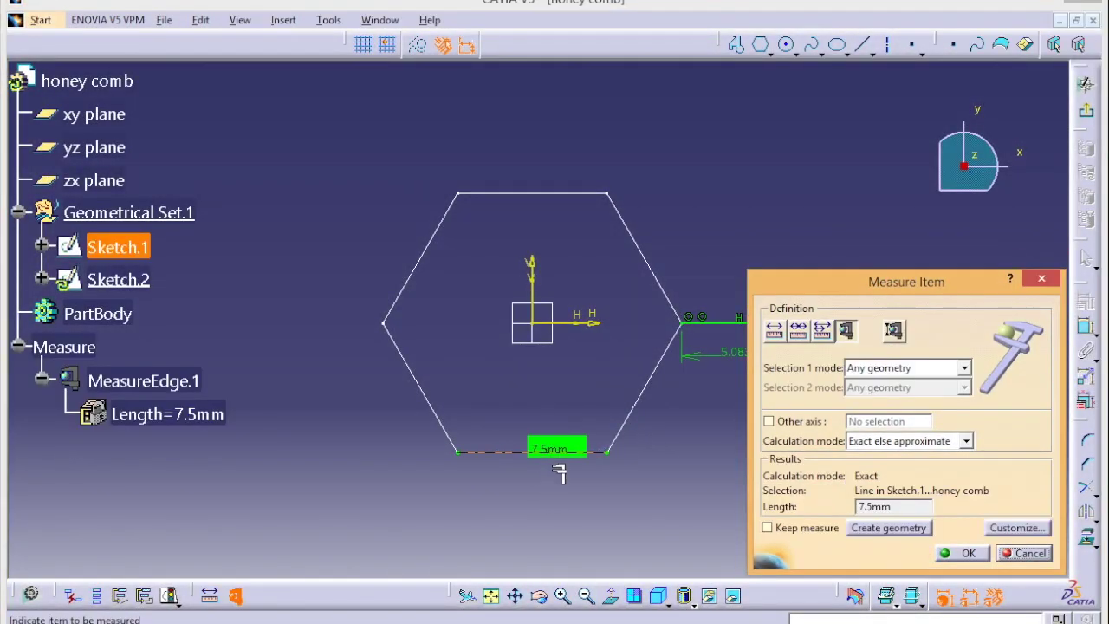
left_click(1025, 553)
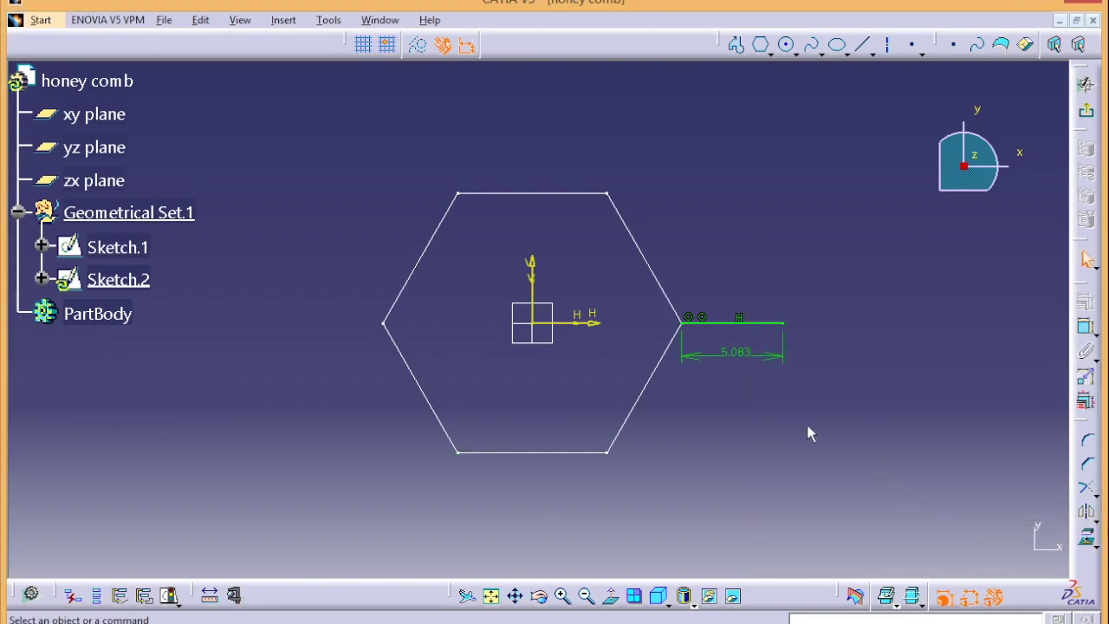
Set the side line's length dimension to 7.5 and exit the sketch
double_click(734, 354)
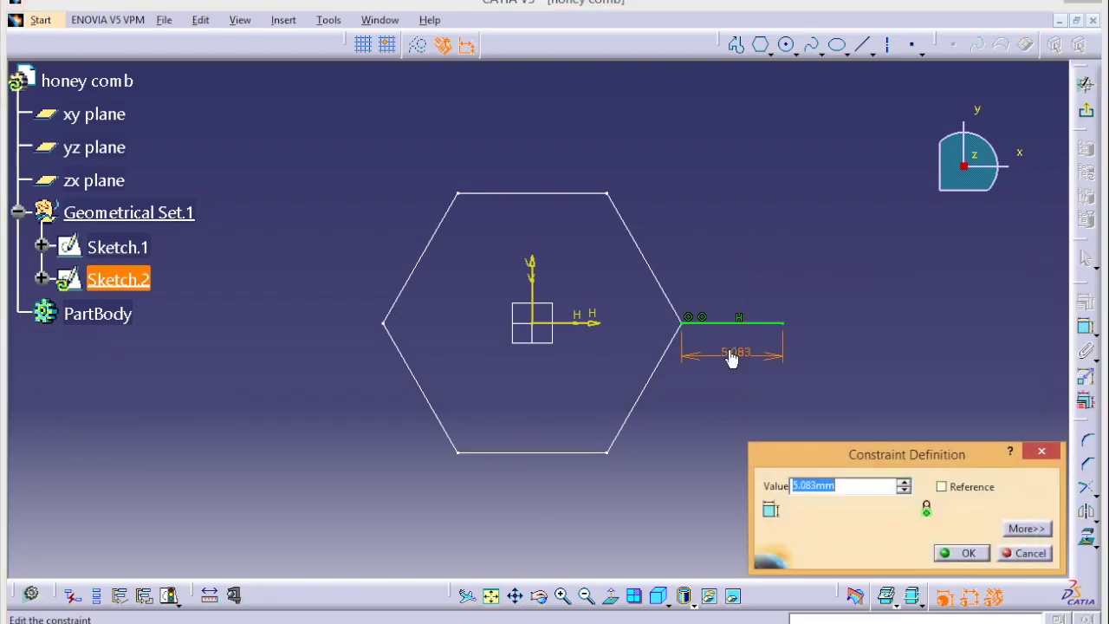
type("7.5")
key("Return")
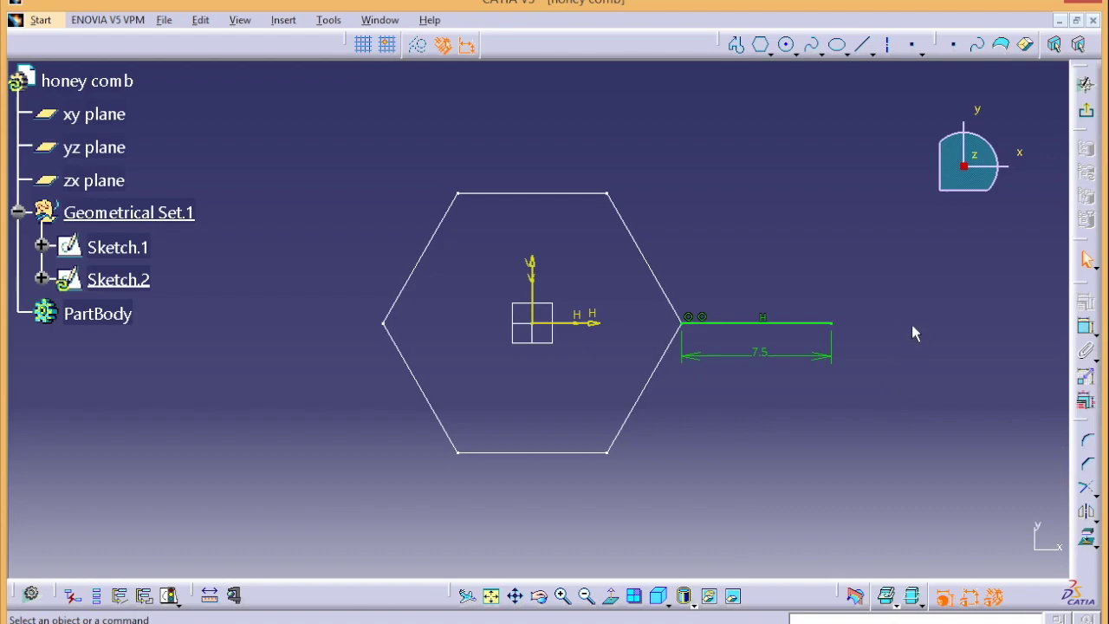
left_click(1085, 83)
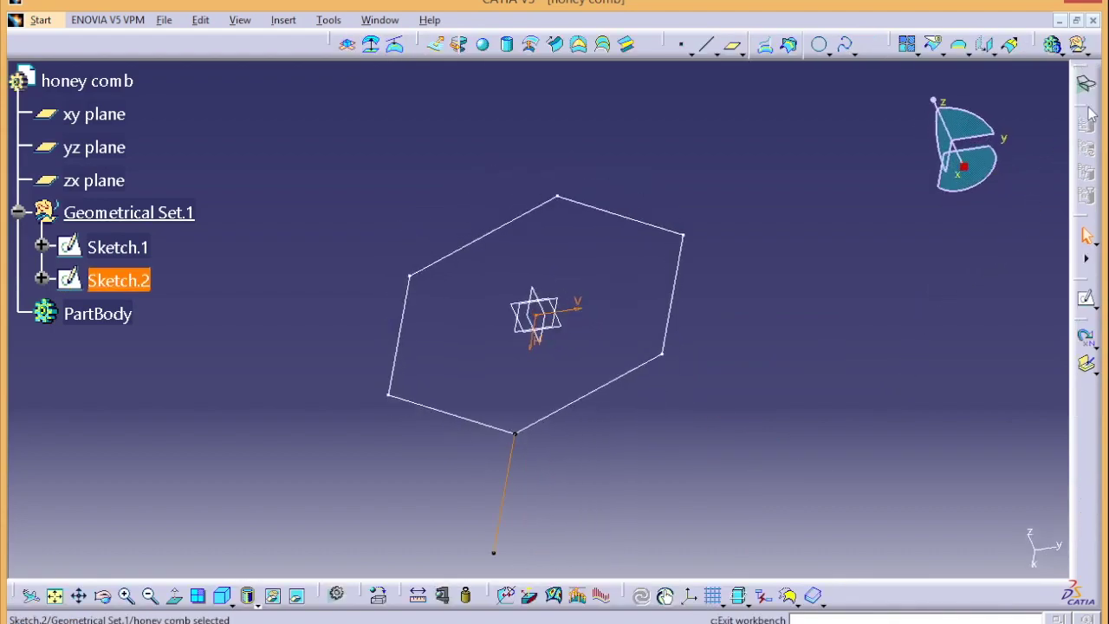
Extrude Sketch.1 into a 9 mm hexagonal surface wall (Extrude.1)
left_click(902, 280)
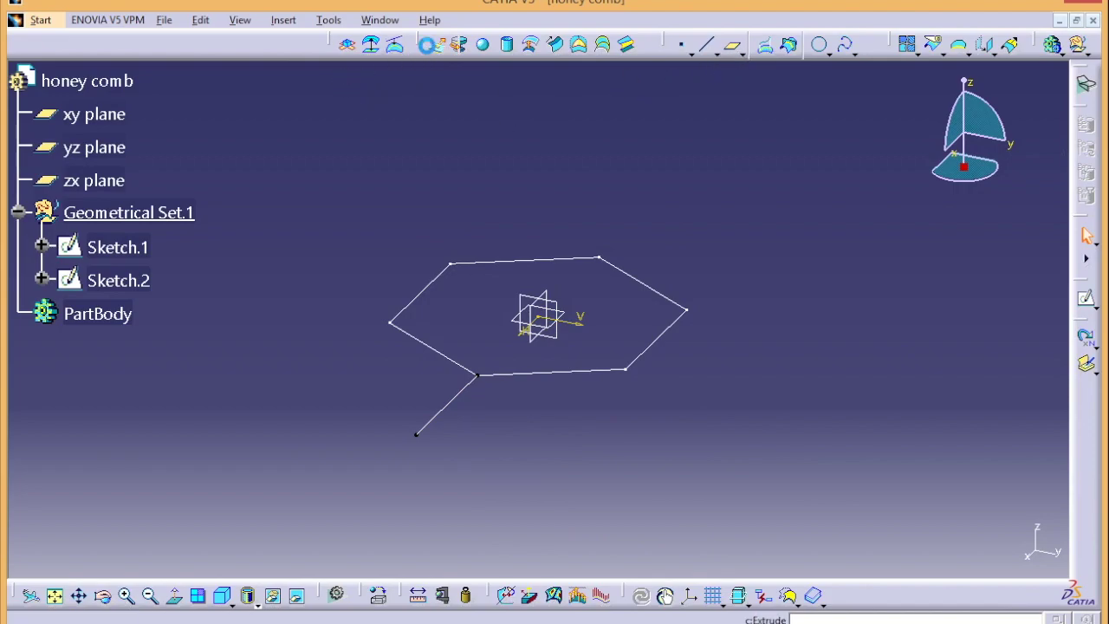
left_click(433, 45)
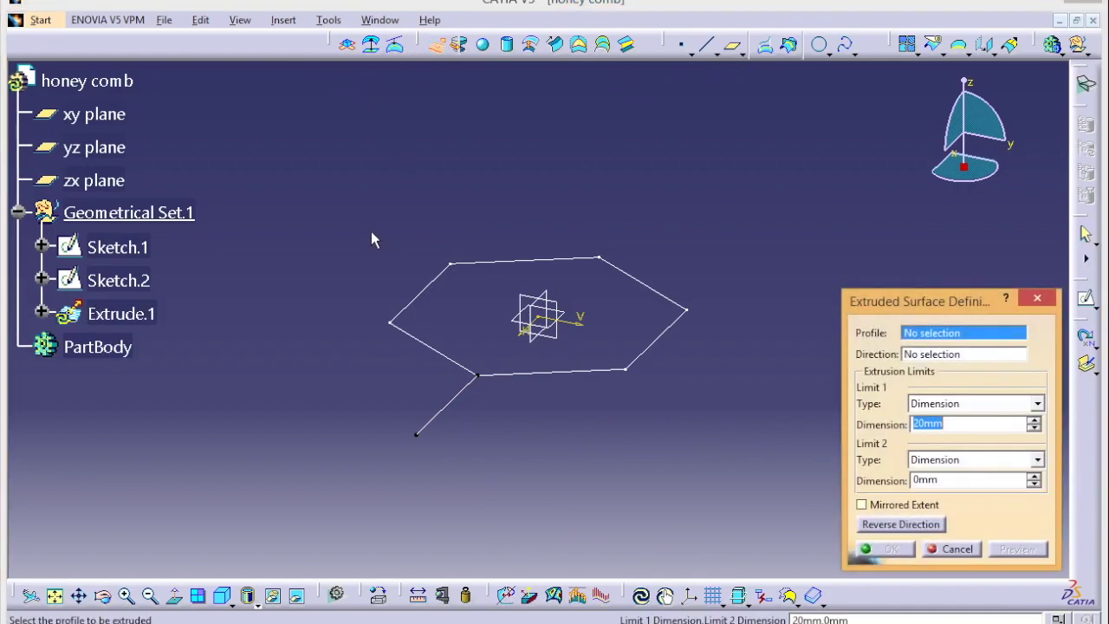
left_click(549, 371)
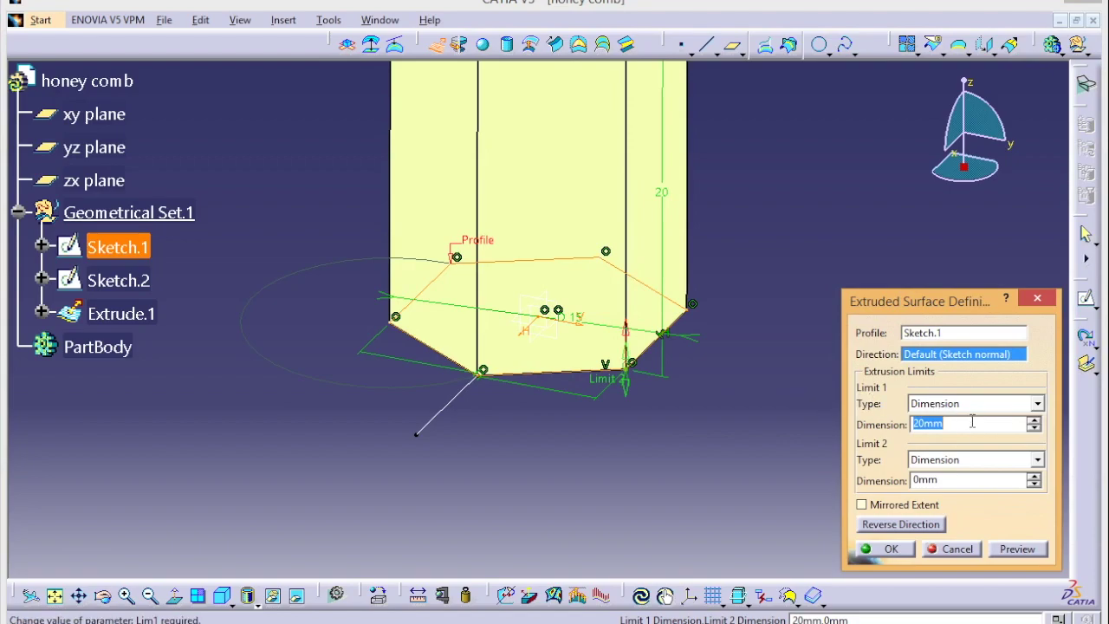
left_click(1032, 428)
left_click(1033, 428)
left_click(1032, 429)
left_click(1032, 428)
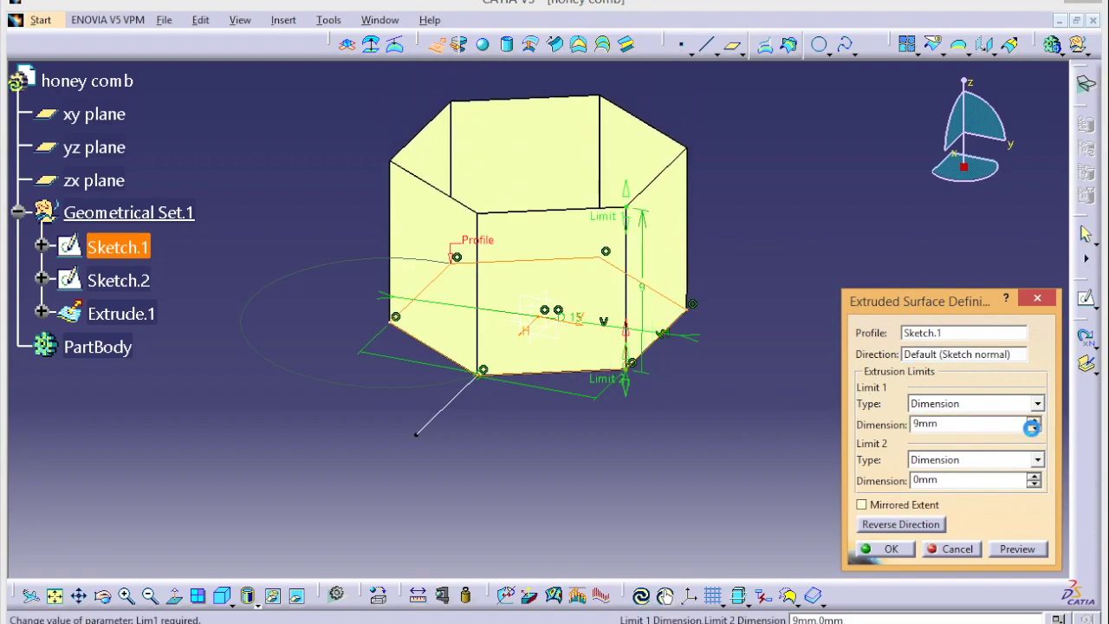
left_click(1033, 429)
left_click(891, 549)
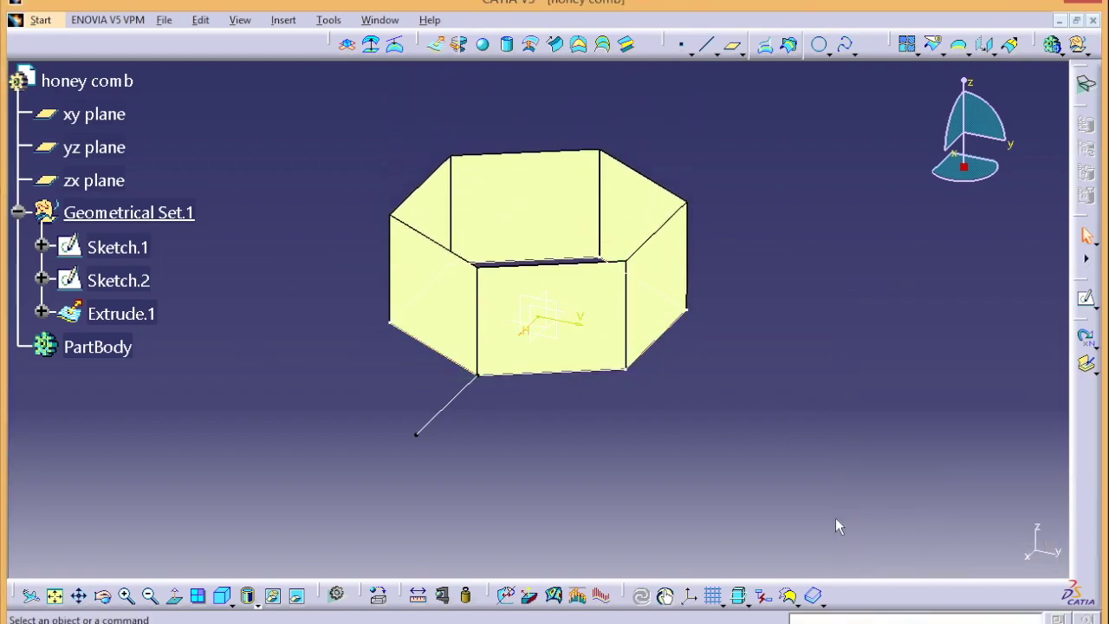
Extrude Sketch.2's side line into a 6 mm side wall (Extrude.2)
left_click(452, 400)
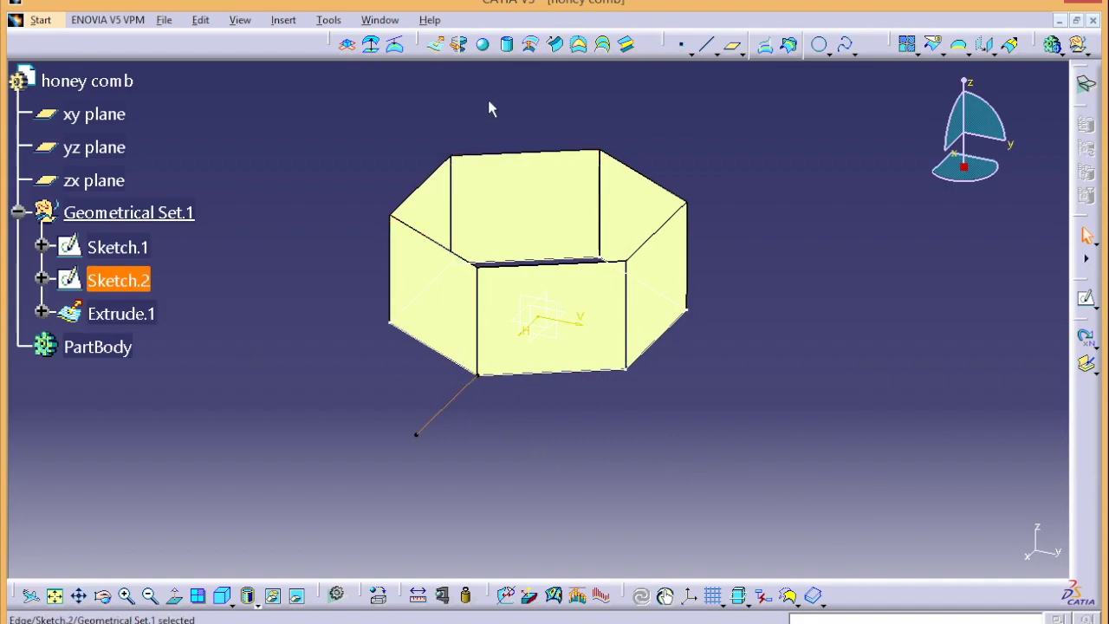
left_click(433, 46)
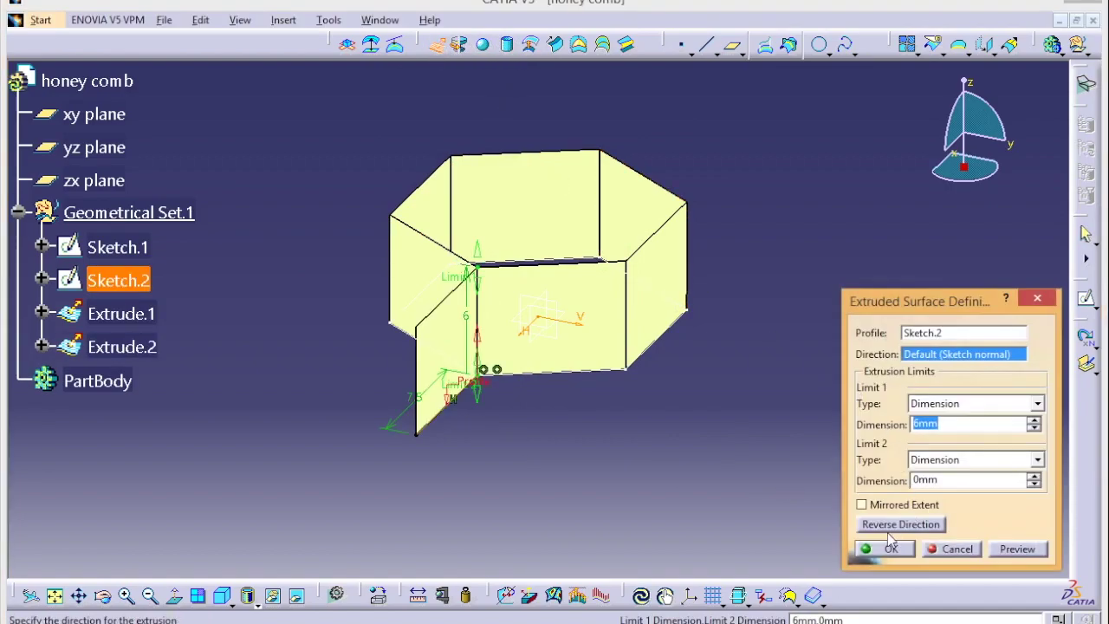
left_click(890, 549)
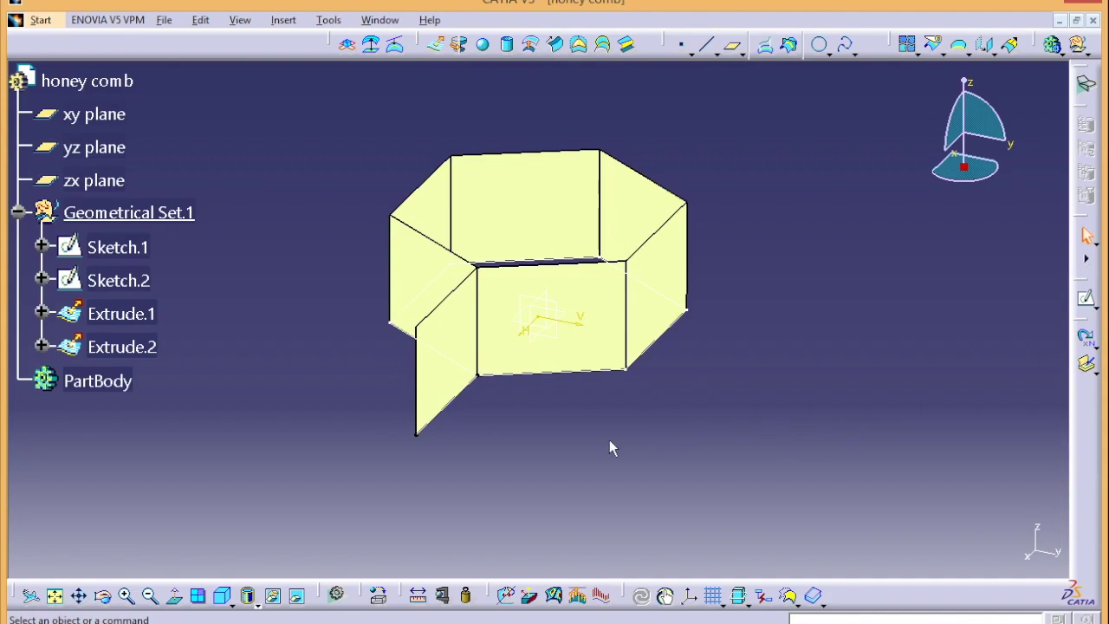
middle_click_drag(610, 448, 686, 311)
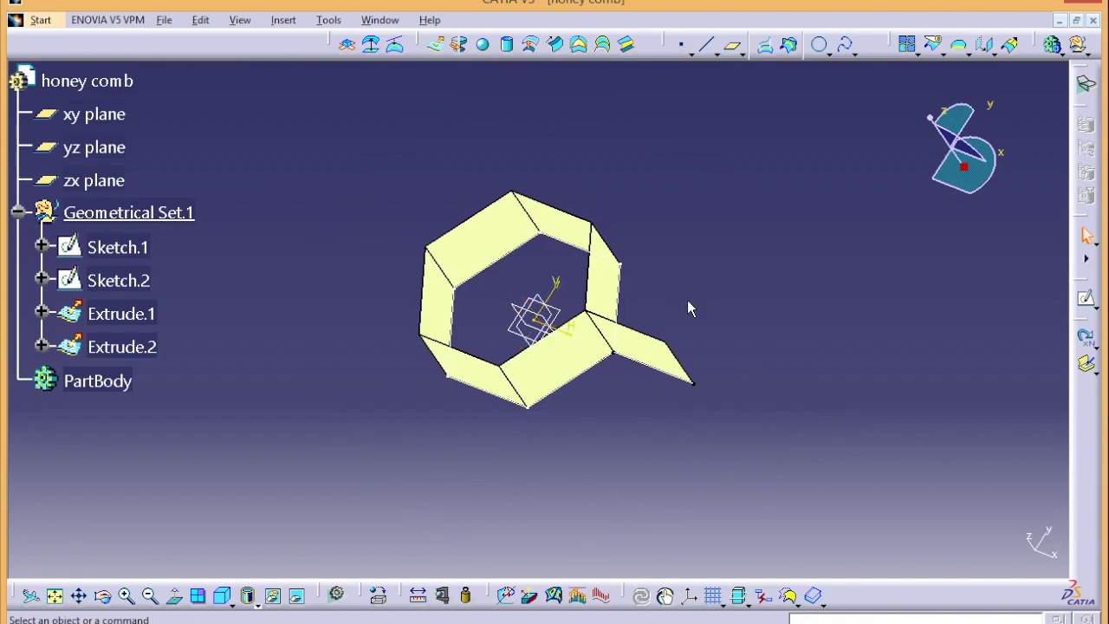
Switch to Part Design and start Thick Surface, raising the PartBody placement warning
left_click(44, 20)
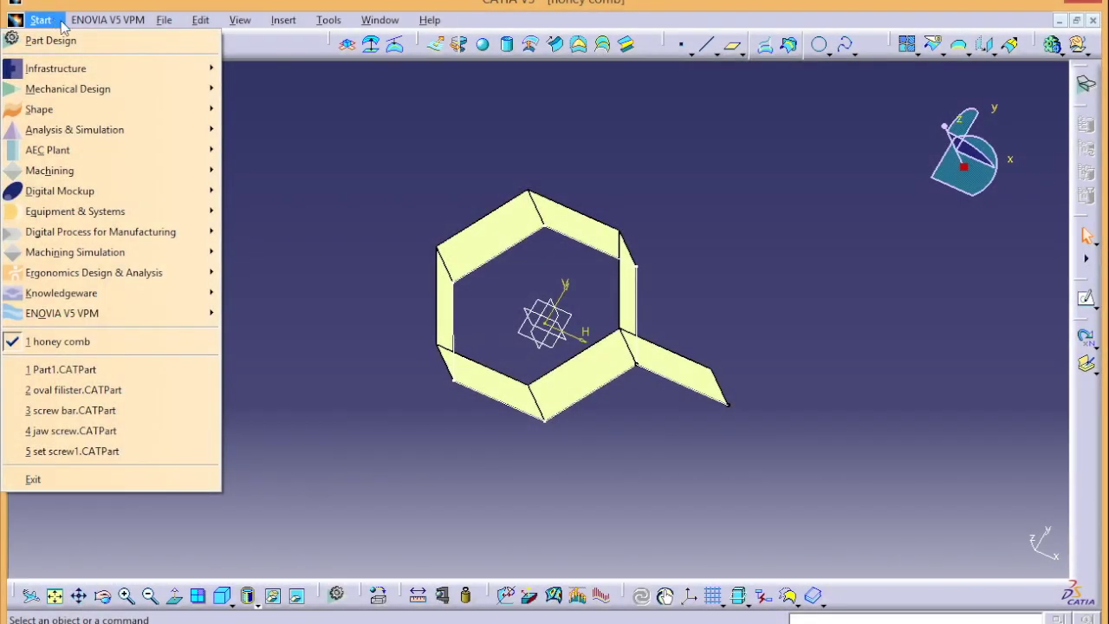
mouse_move(148, 92)
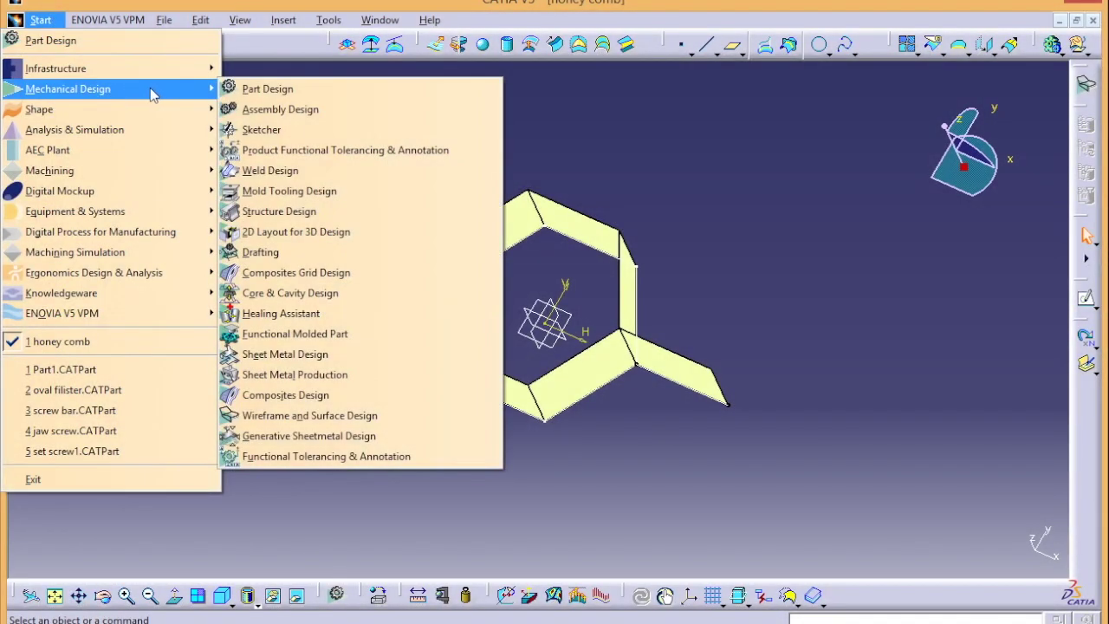
left_click(268, 89)
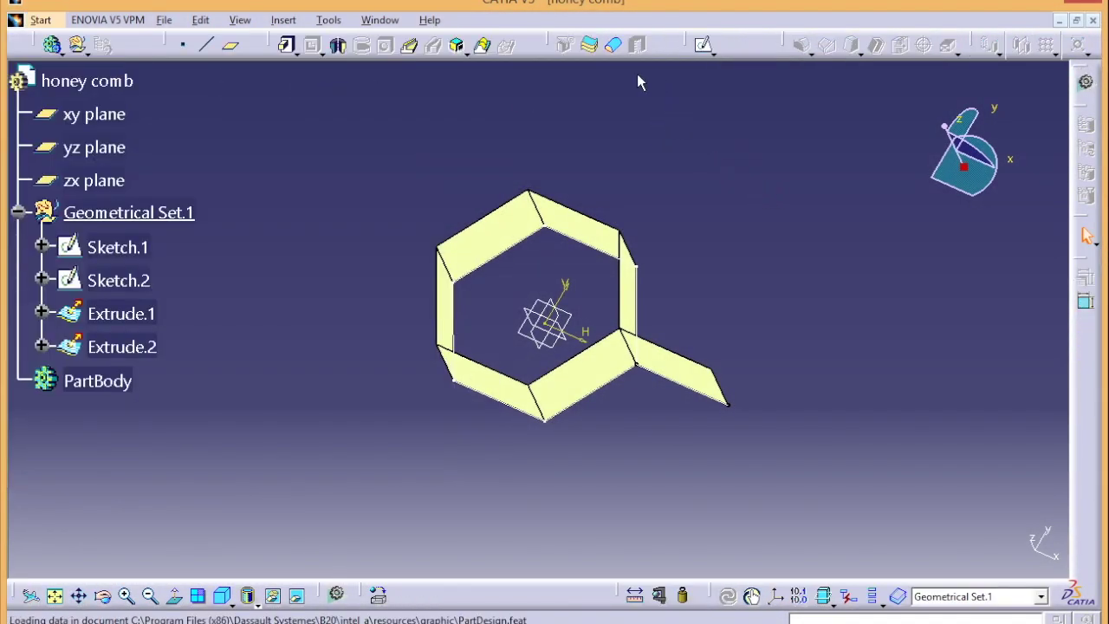
left_click(591, 48)
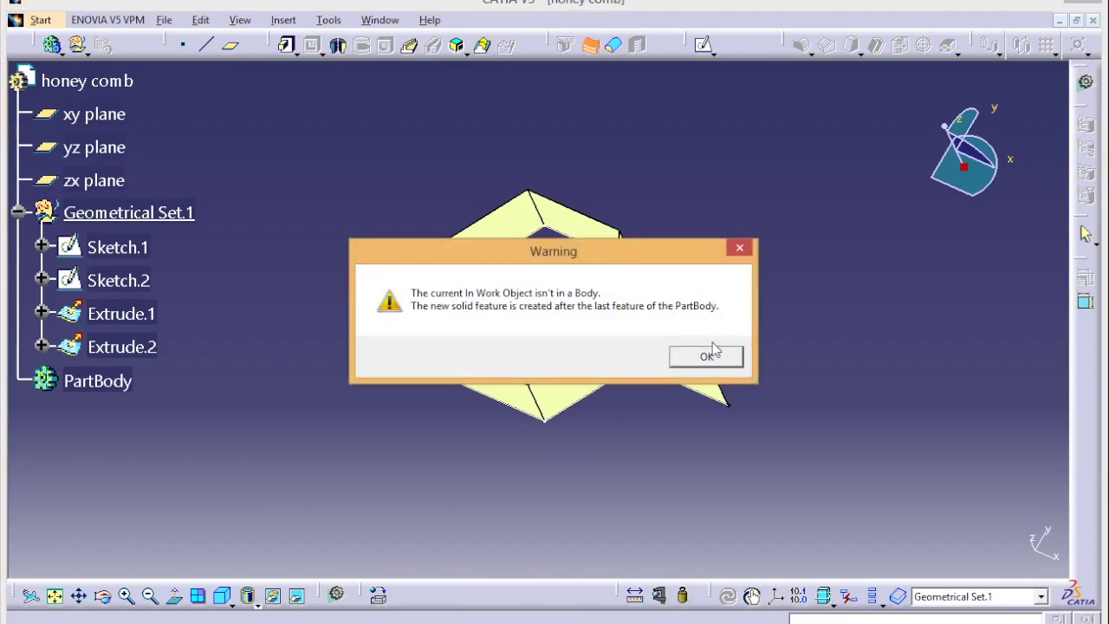
Thicken the hexagon surface Extrude.1 into a solid with a 2 mm first offset
left_click(709, 355)
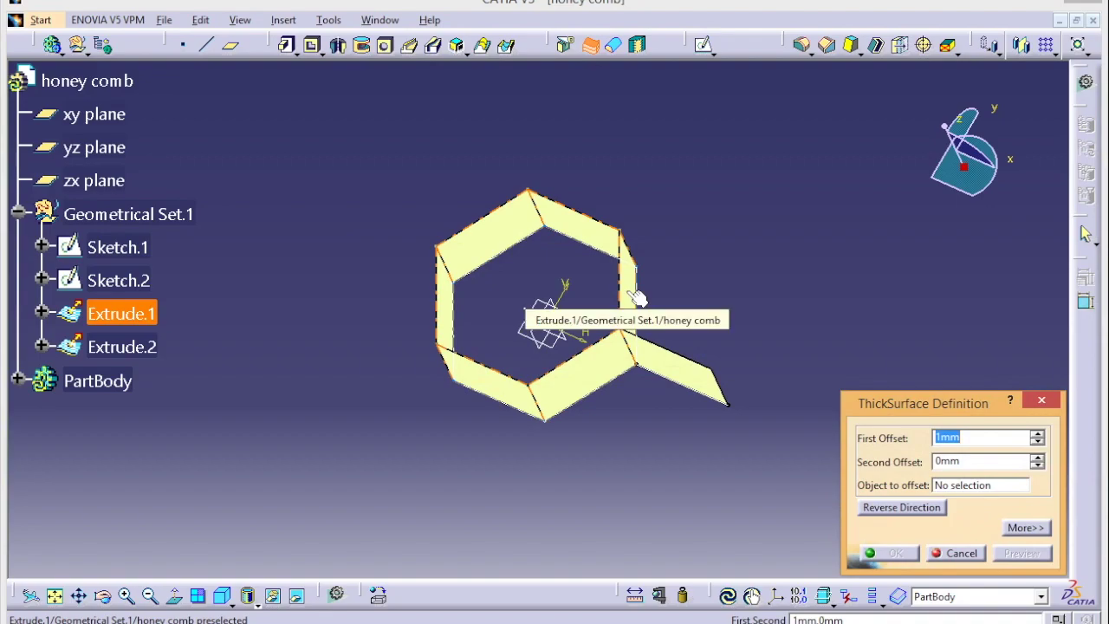
left_click(637, 298)
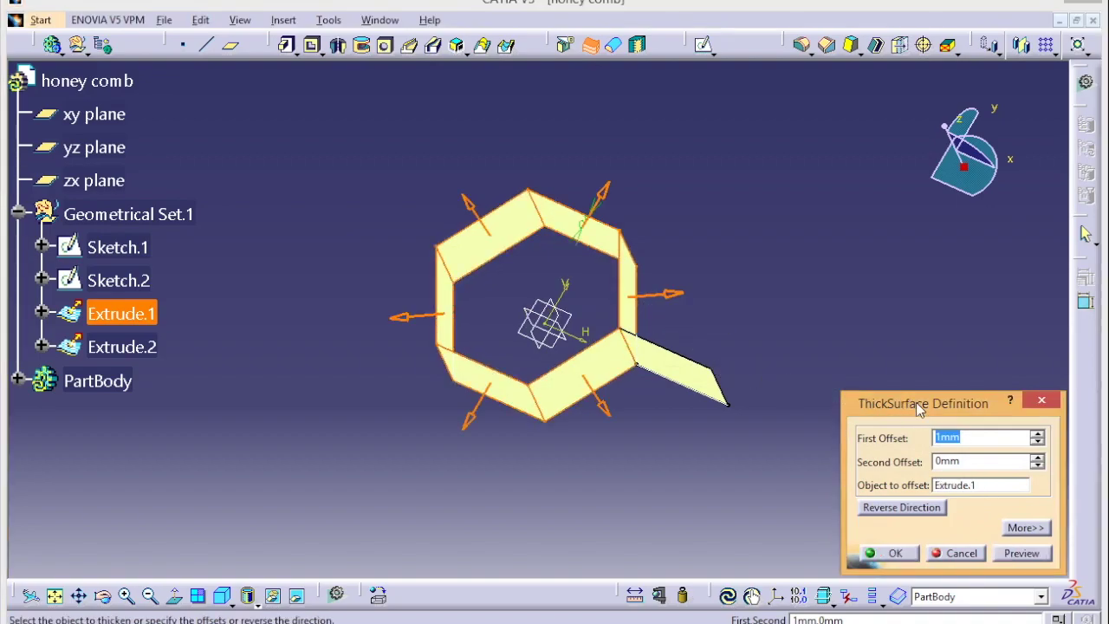
left_click(1038, 433)
left_click(877, 552)
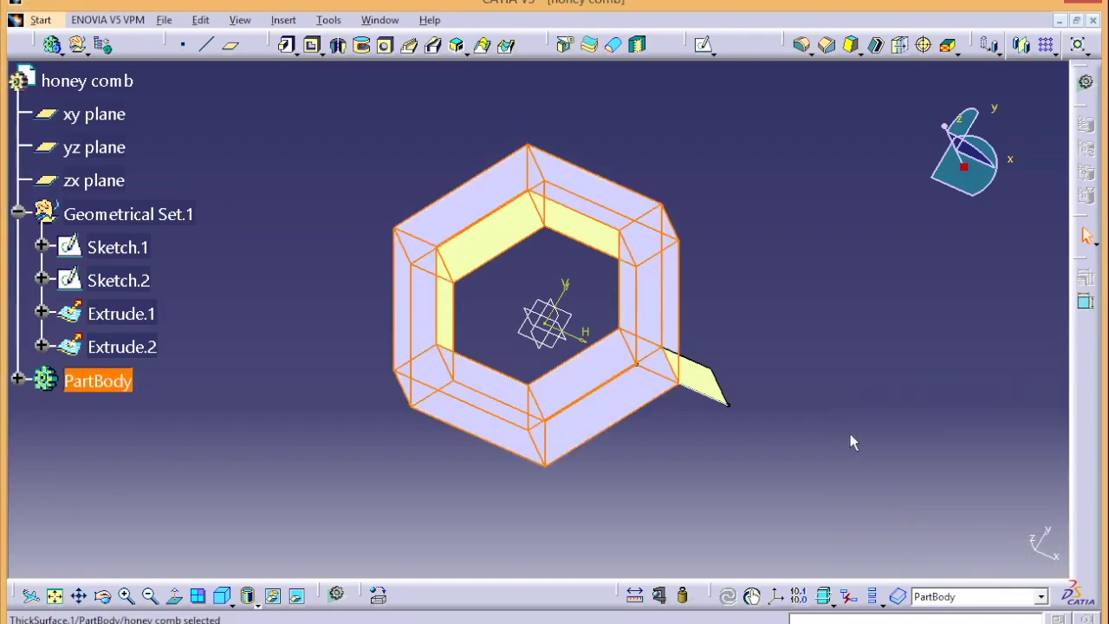
Edit ThickSurface.1 to reduce its first offset back to 1 mm
left_click(18, 379)
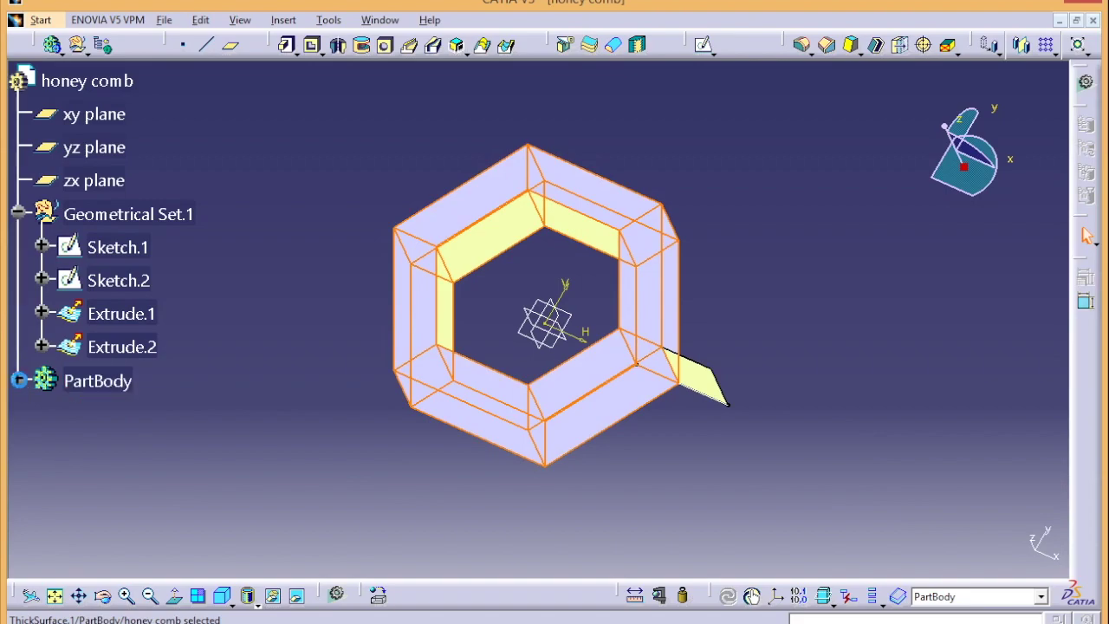
double_click(140, 415)
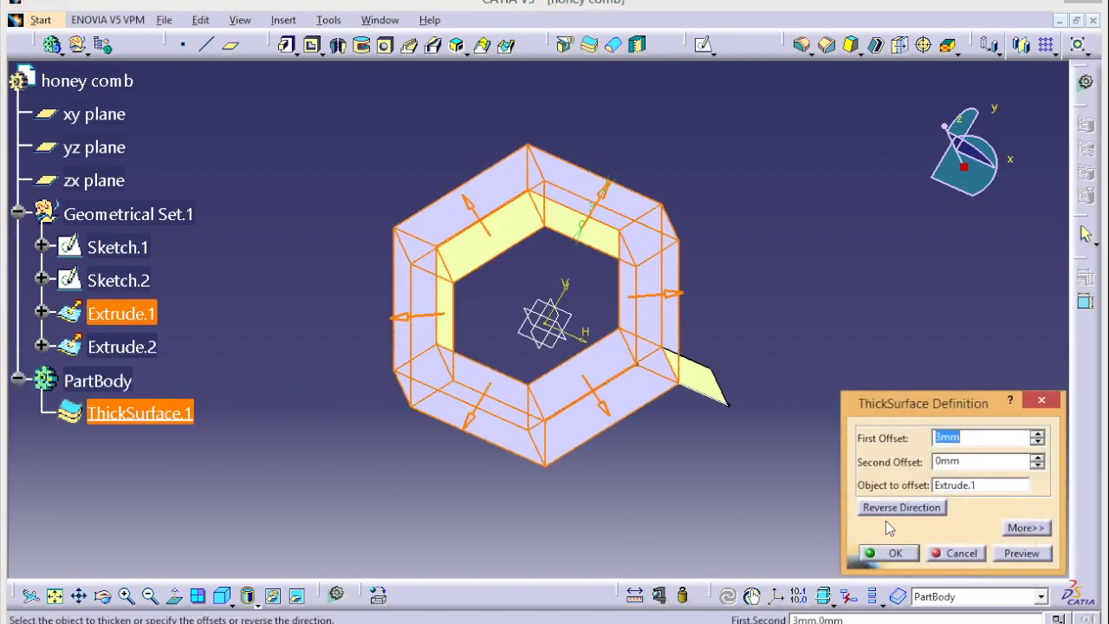
left_click(1038, 443)
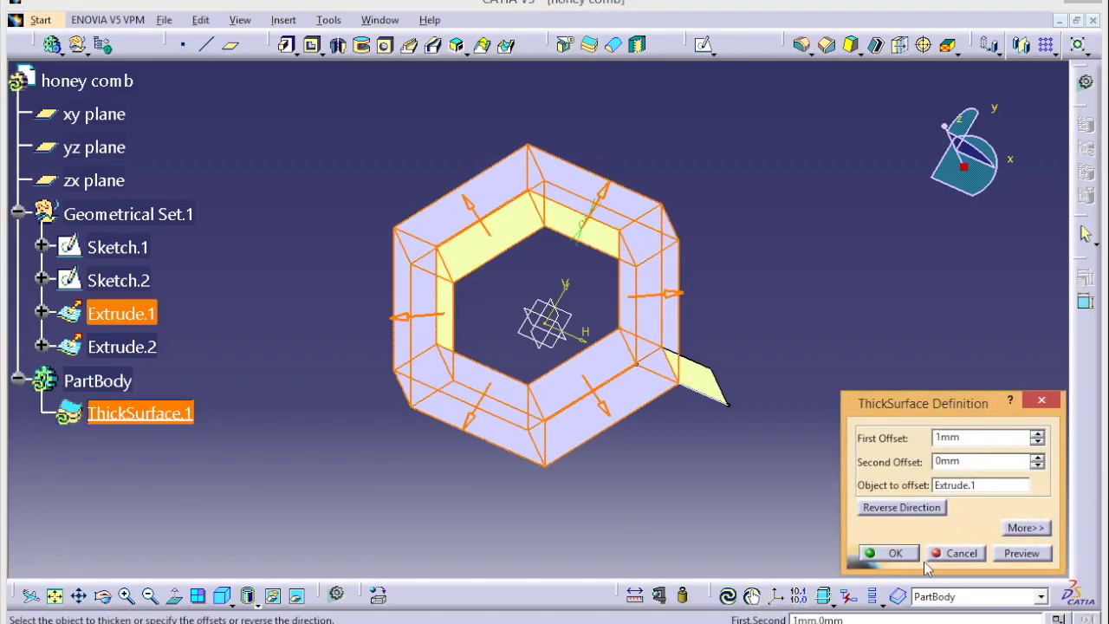
left_click(896, 554)
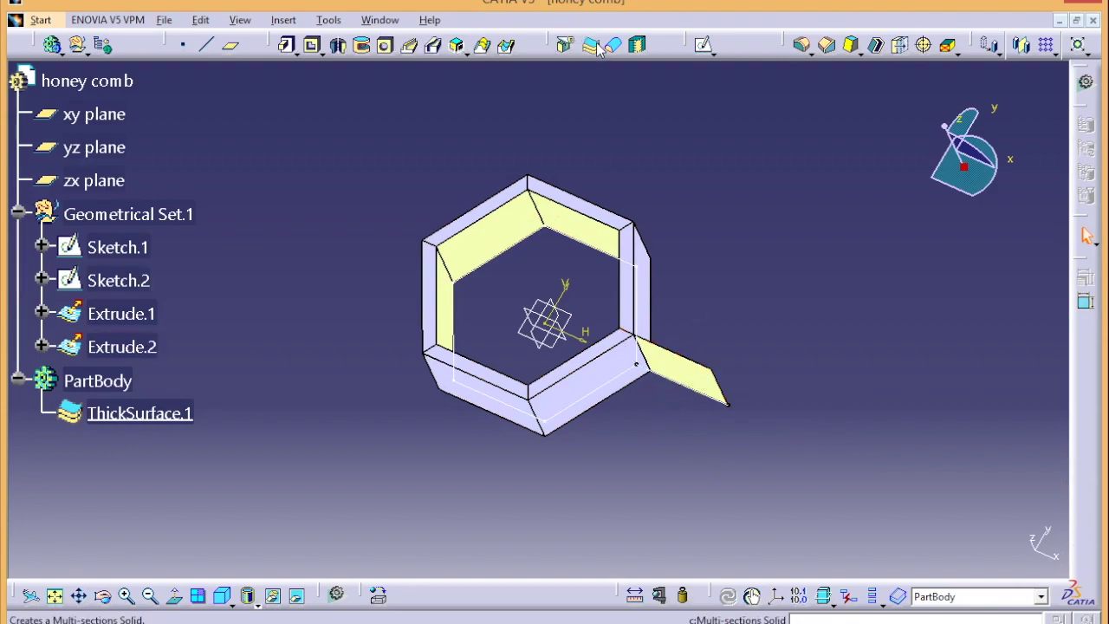
Thicken the side wall surface Extrude.2 into a 1 mm solid
left_click(594, 47)
left_click(687, 374)
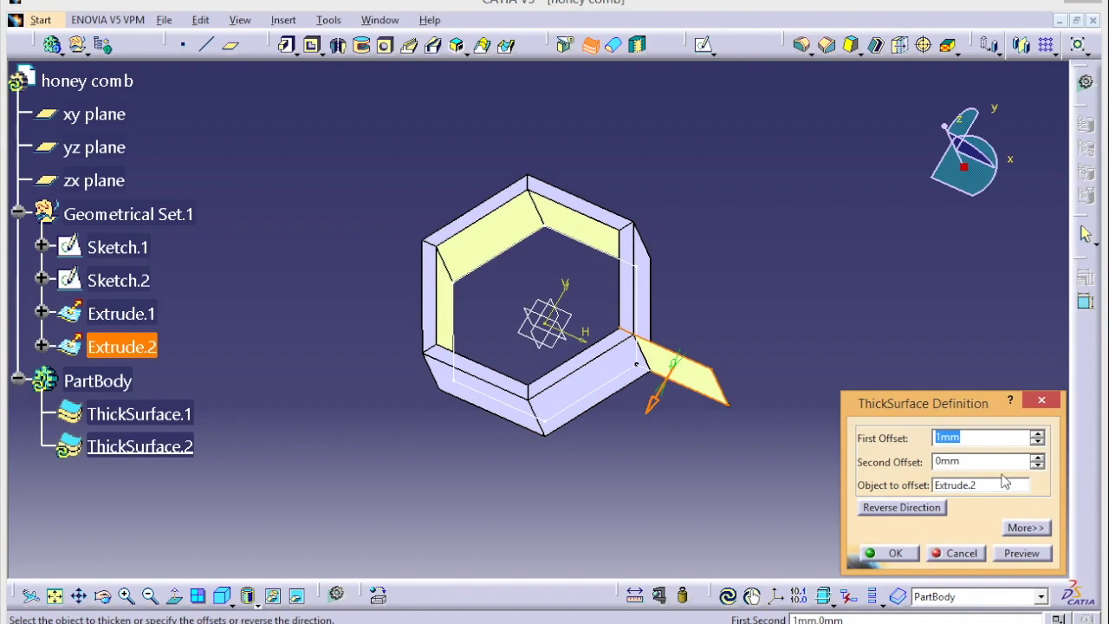
left_click(895, 553)
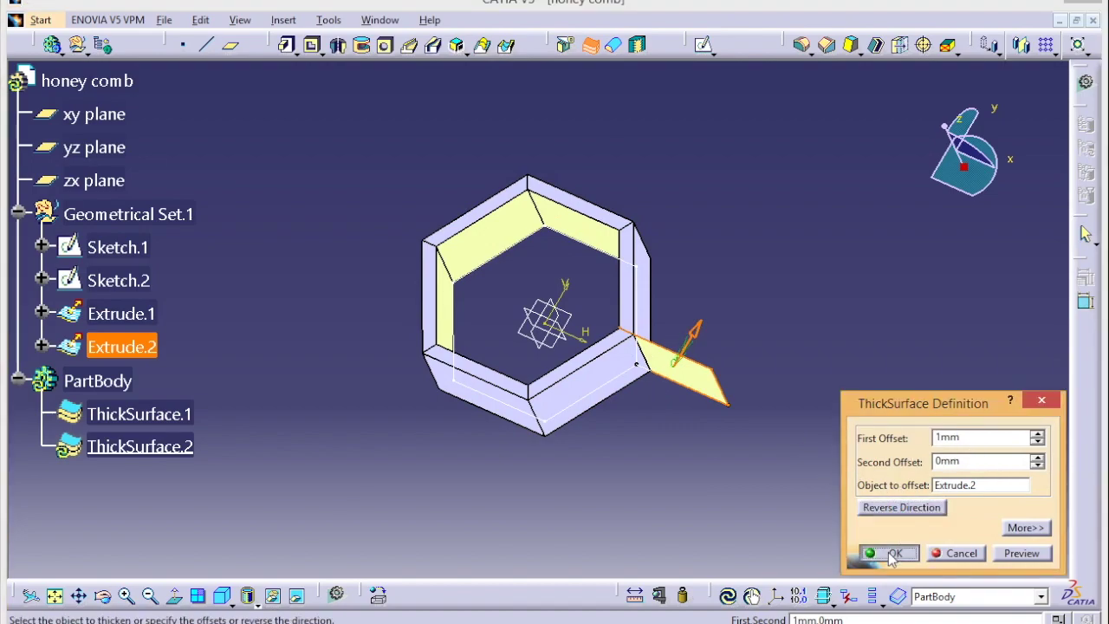
middle_click_drag(825, 289, 753, 346)
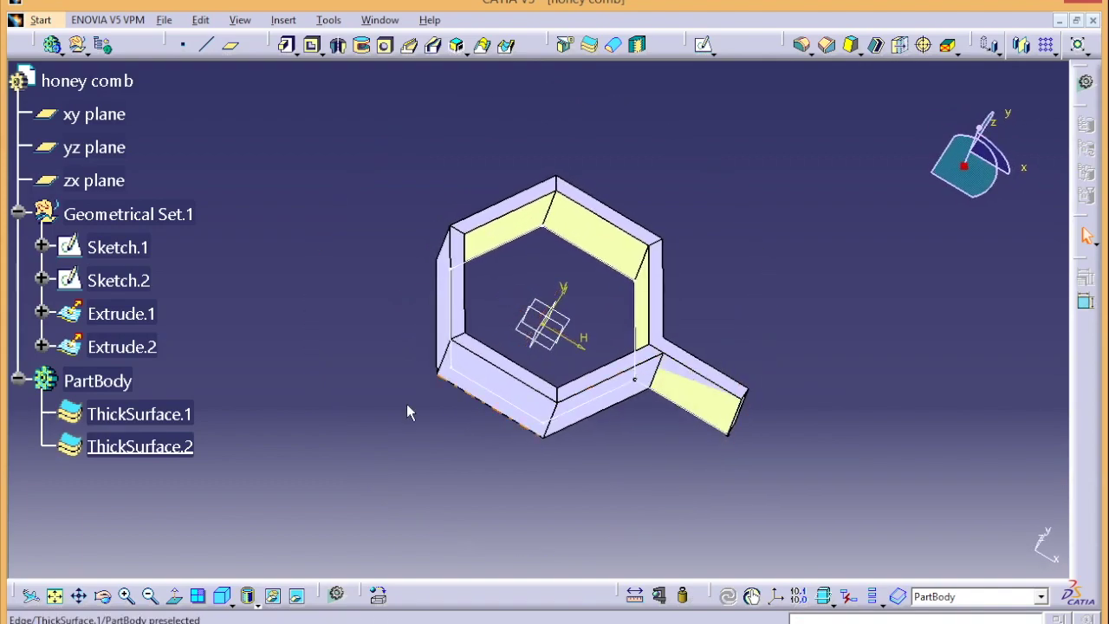
Set ThickSurface.1's first and second offsets to 0.25 mm each
double_click(173, 417)
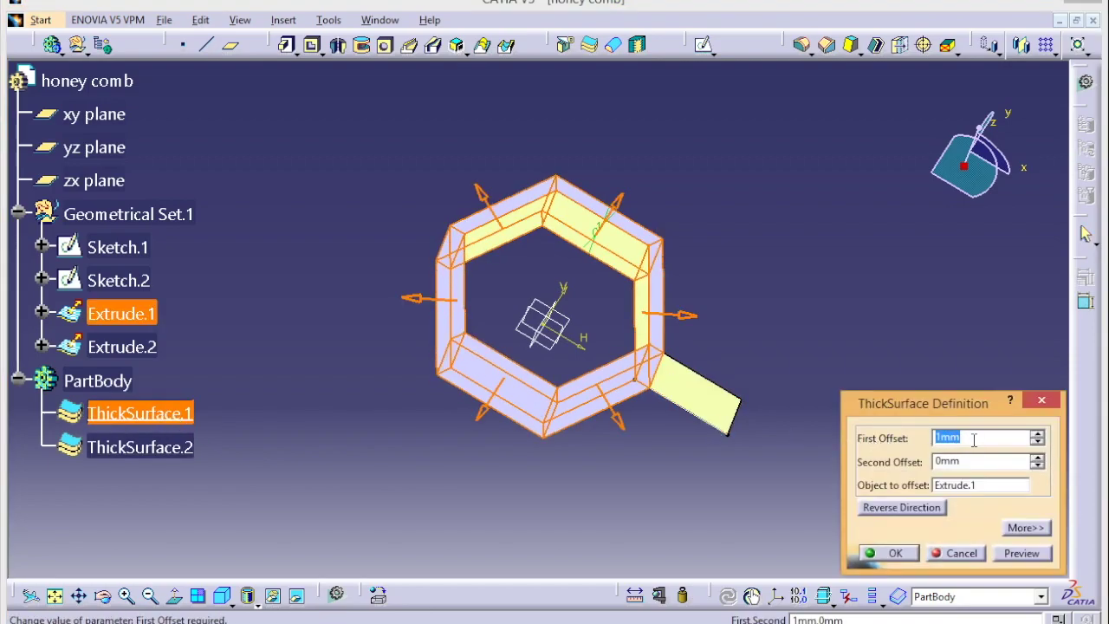
type("-")
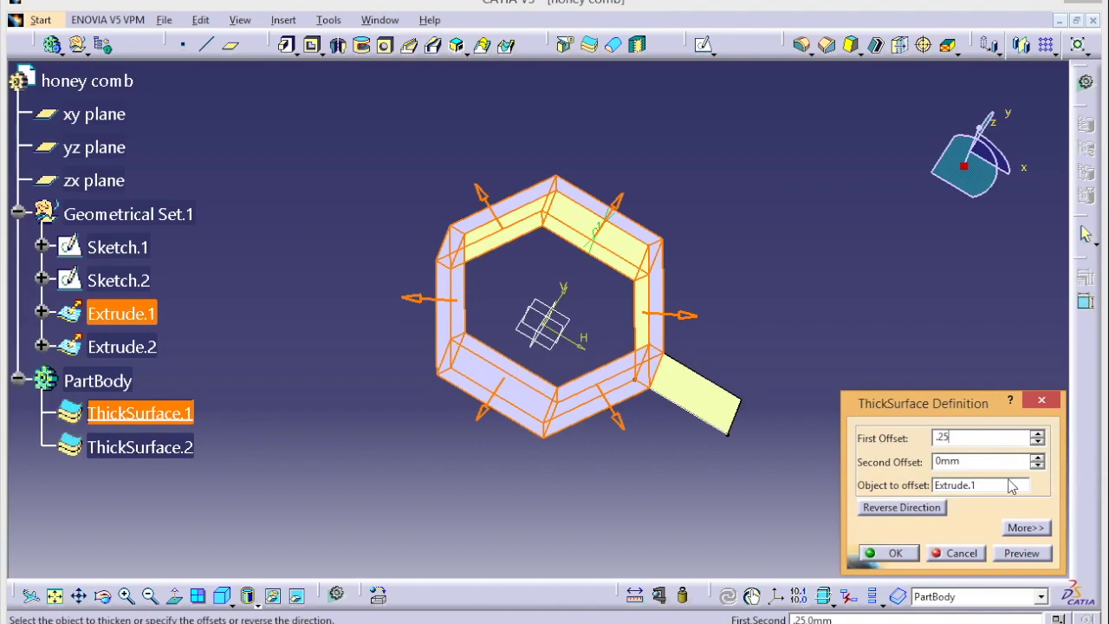
key("Tab")
type(".2")
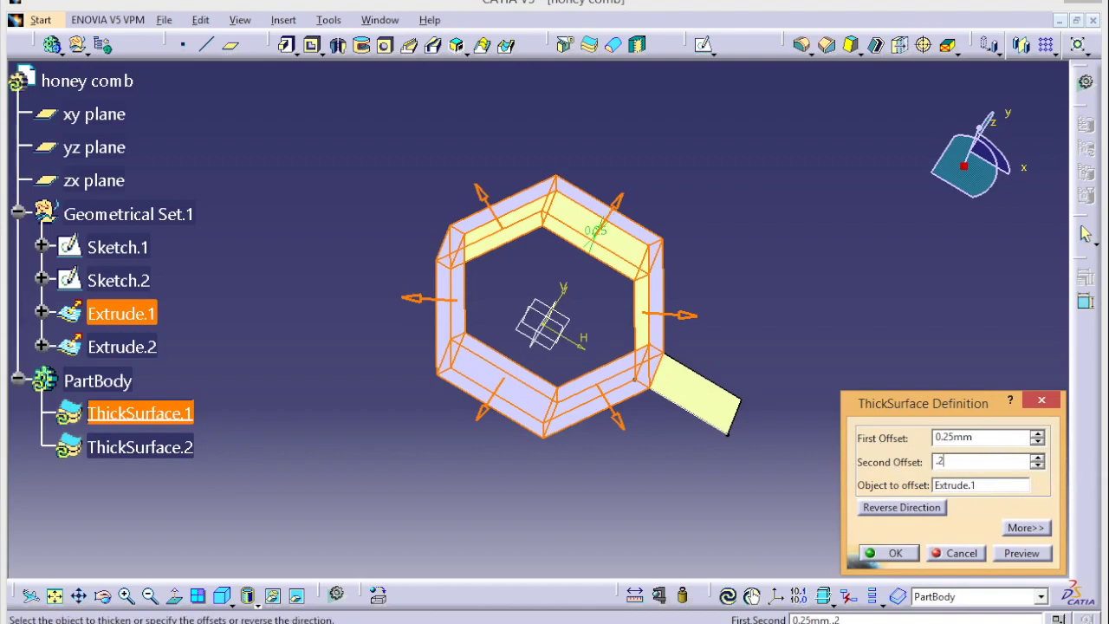
left_click(1019, 552)
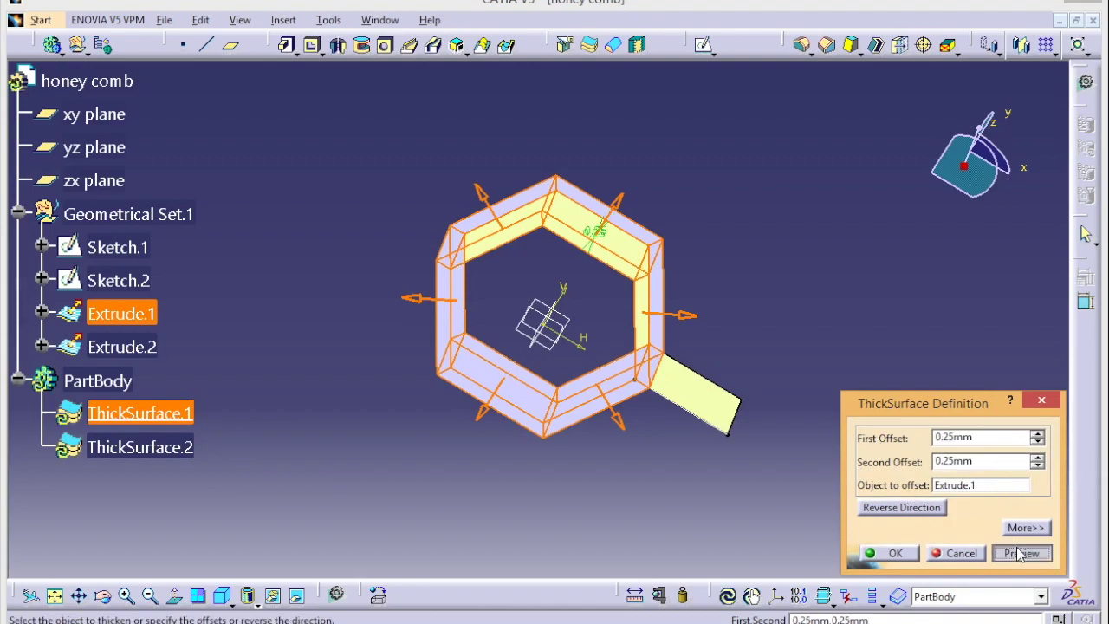
left_click(893, 553)
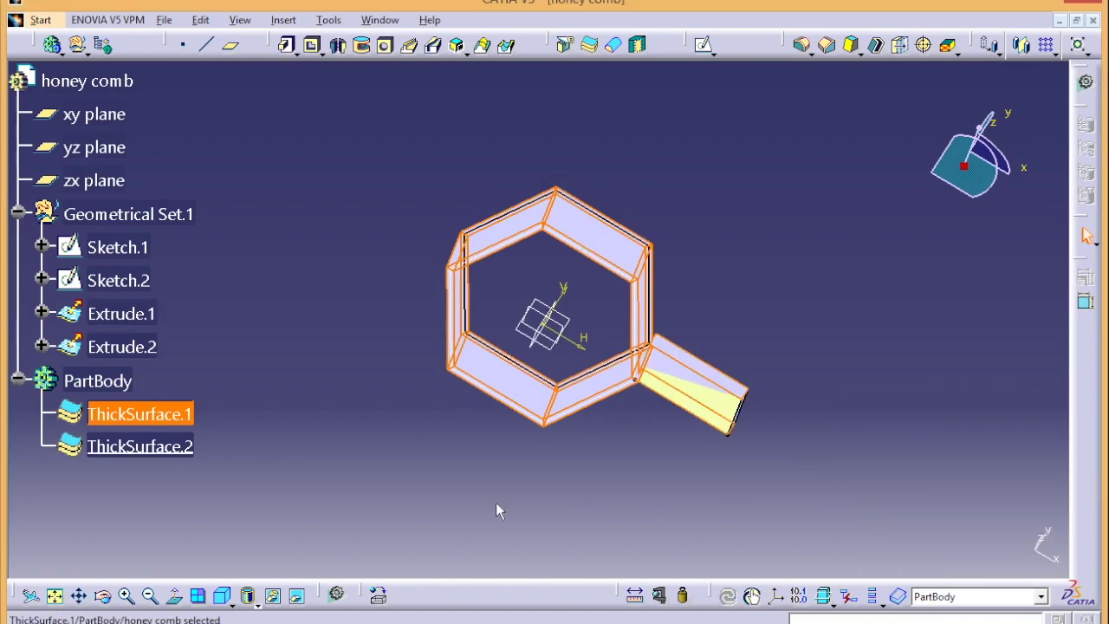
Set ThickSurface.2's side wall offsets to 0.25 mm on each side
left_click(174, 449)
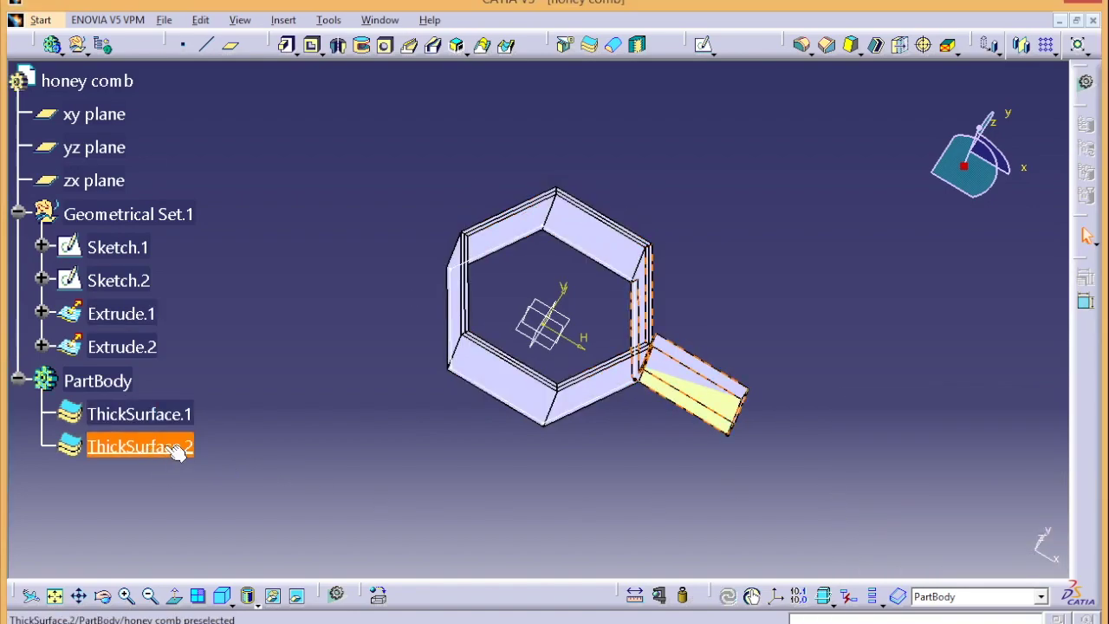
double_click(178, 449)
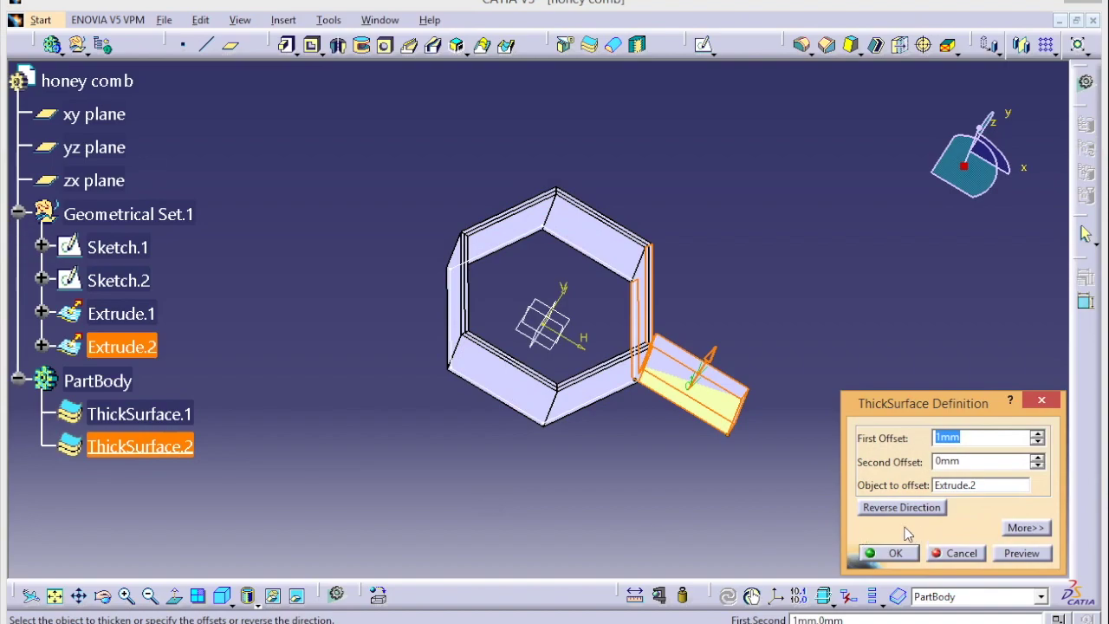
type("0")
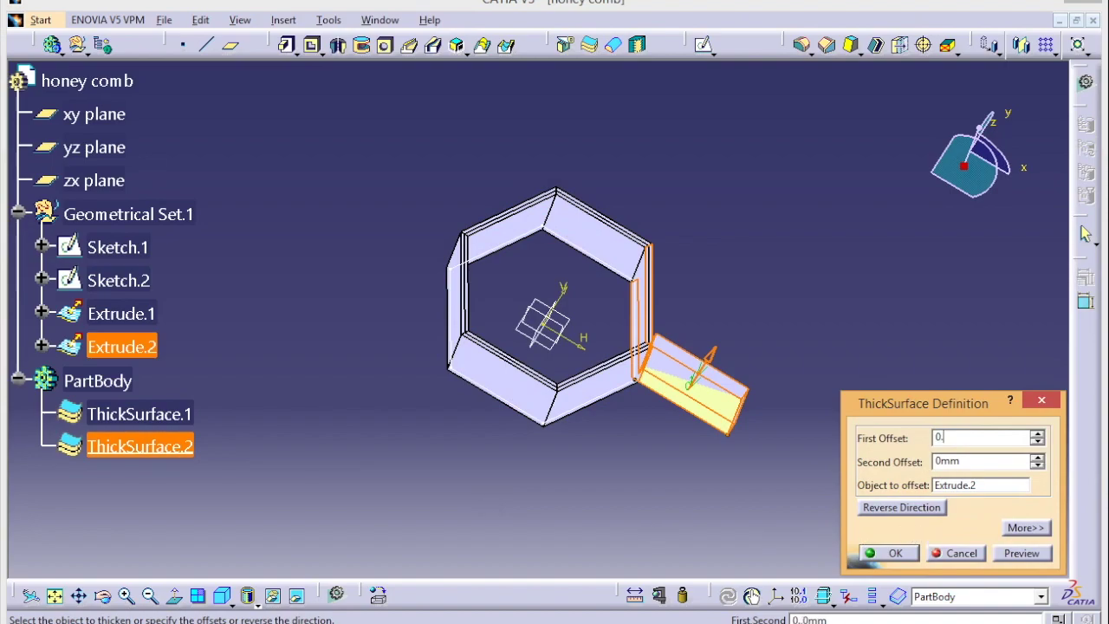
type(".25")
key("Tab")
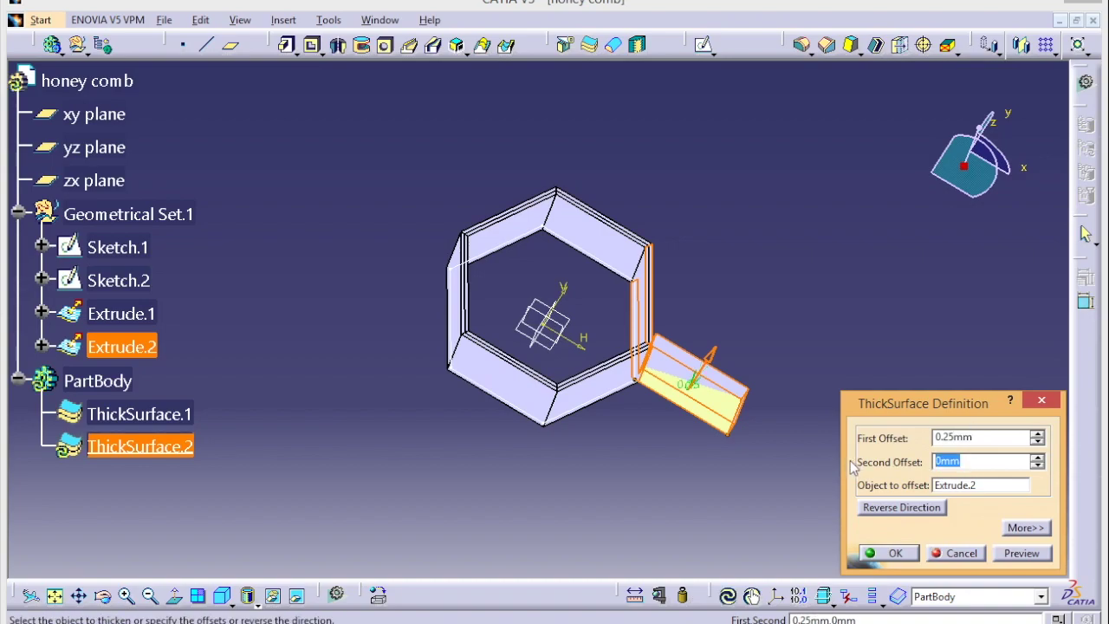
type("0.25")
left_click(889, 553)
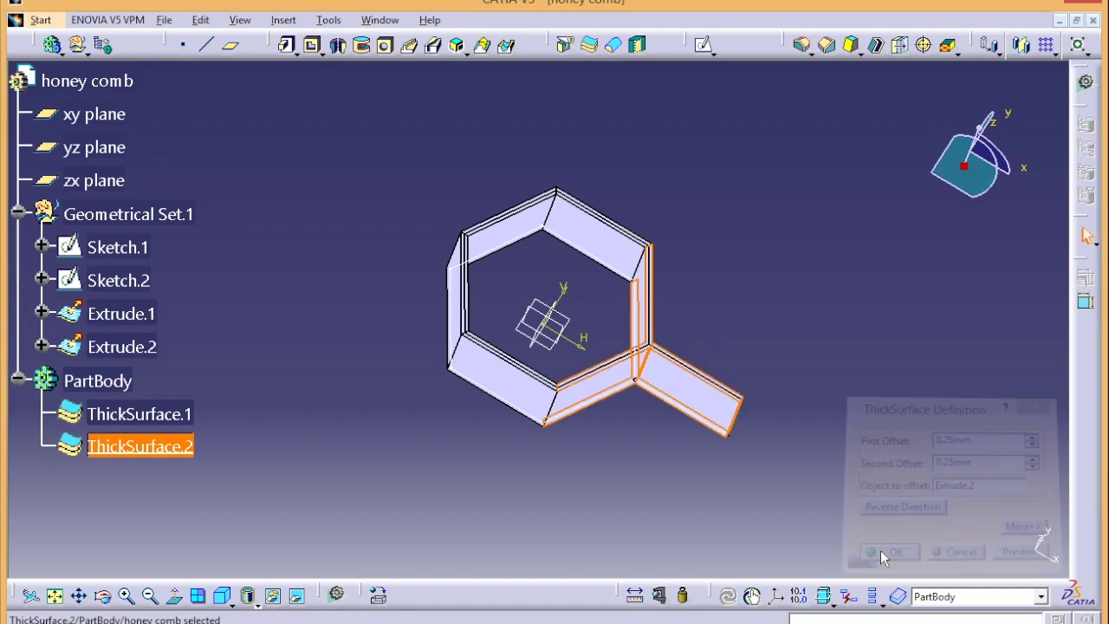
middle_click_drag(799, 378, 733, 316)
Hide Sketch.1 and Sketch.2, leaving only the thin-walled cell, and launch Rectangular Pattern
right_click(117, 246)
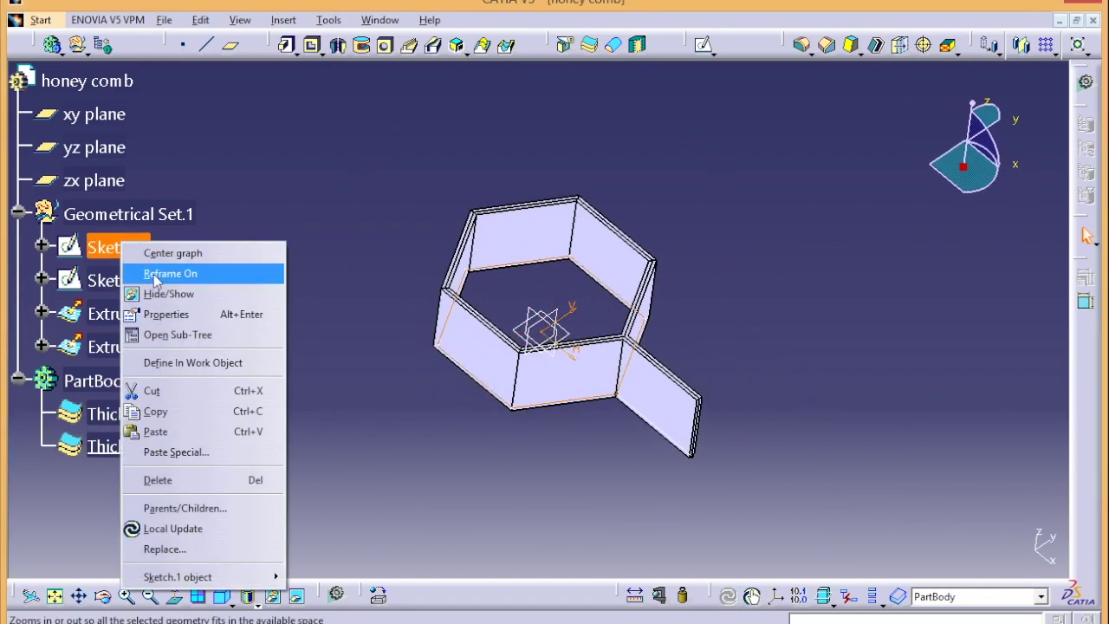
left_click(158, 294)
right_click(120, 280)
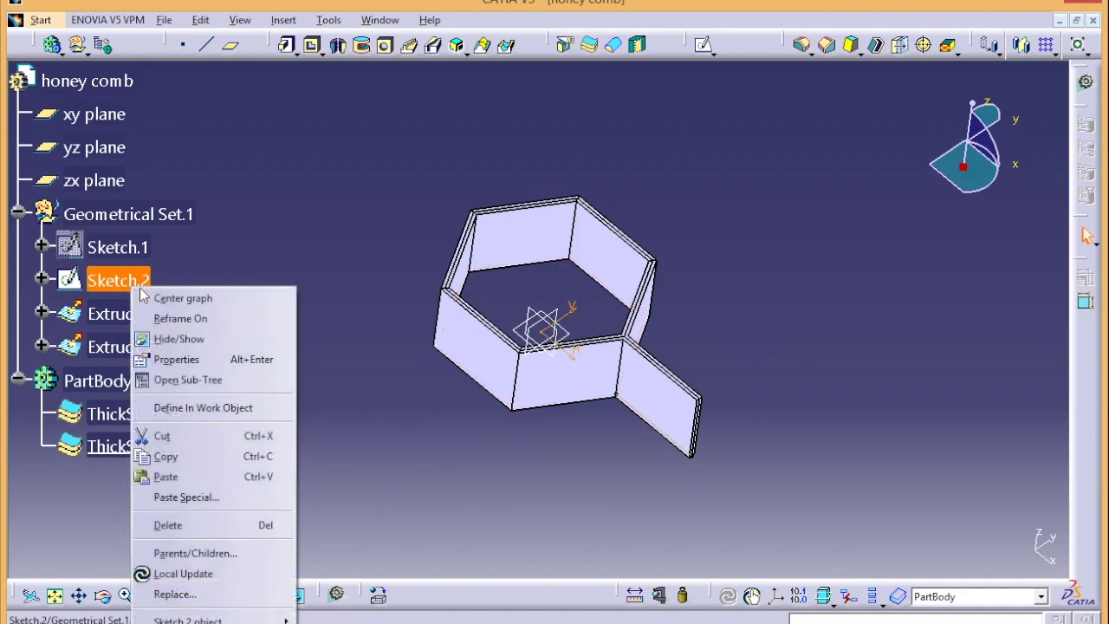
left_click(173, 339)
middle_click_drag(355, 244, 342, 314)
middle_click_drag(364, 249, 355, 305)
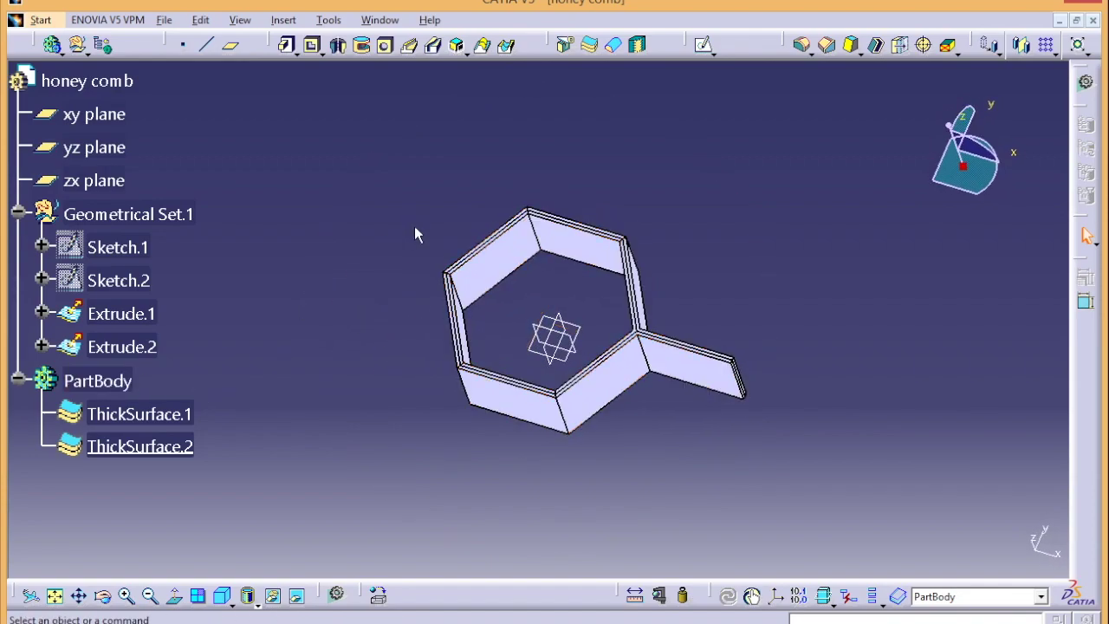
left_click(1047, 45)
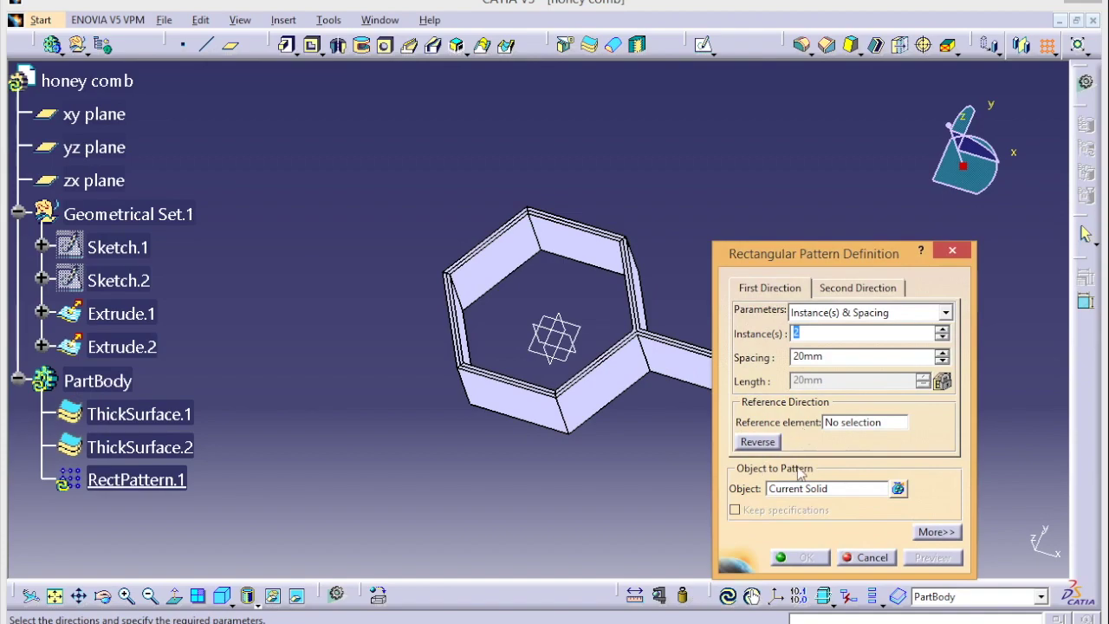
Pattern ThickSurface.1 with 3 instances, using the xy plane as reference direction
left_click(815, 489)
left_click(591, 382)
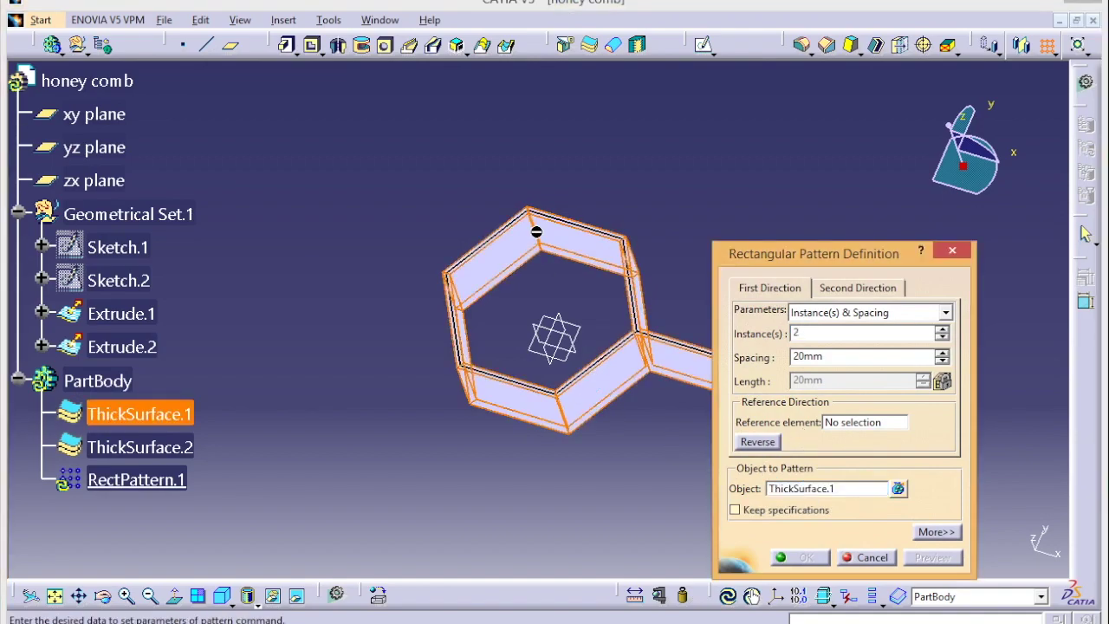
middle_click_drag(607, 277, 620, 255)
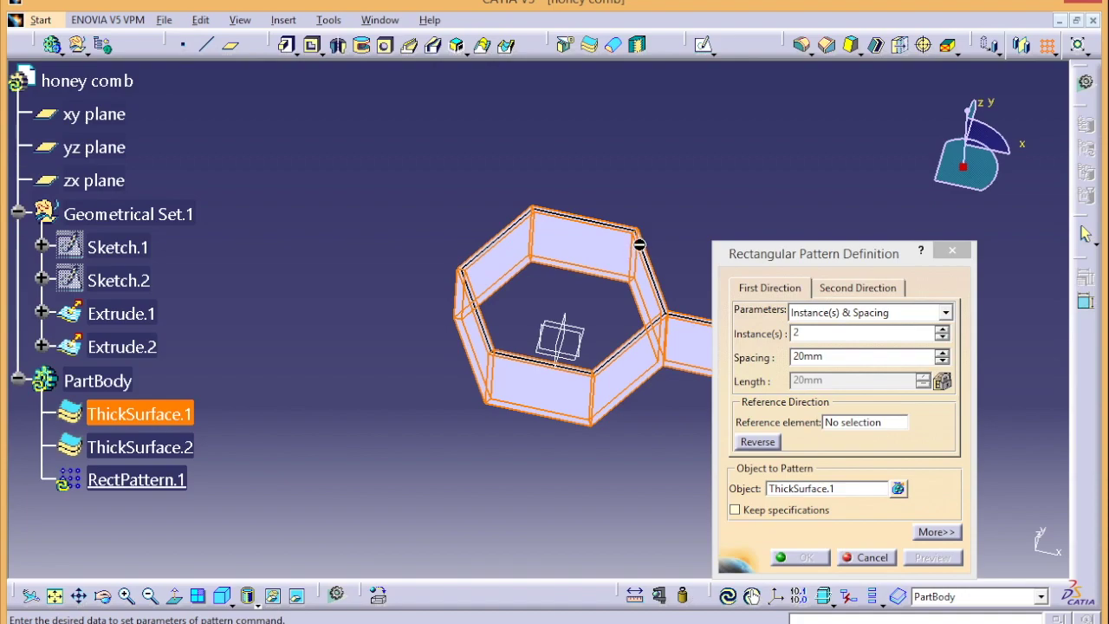
middle_click_drag(714, 191, 565, 144)
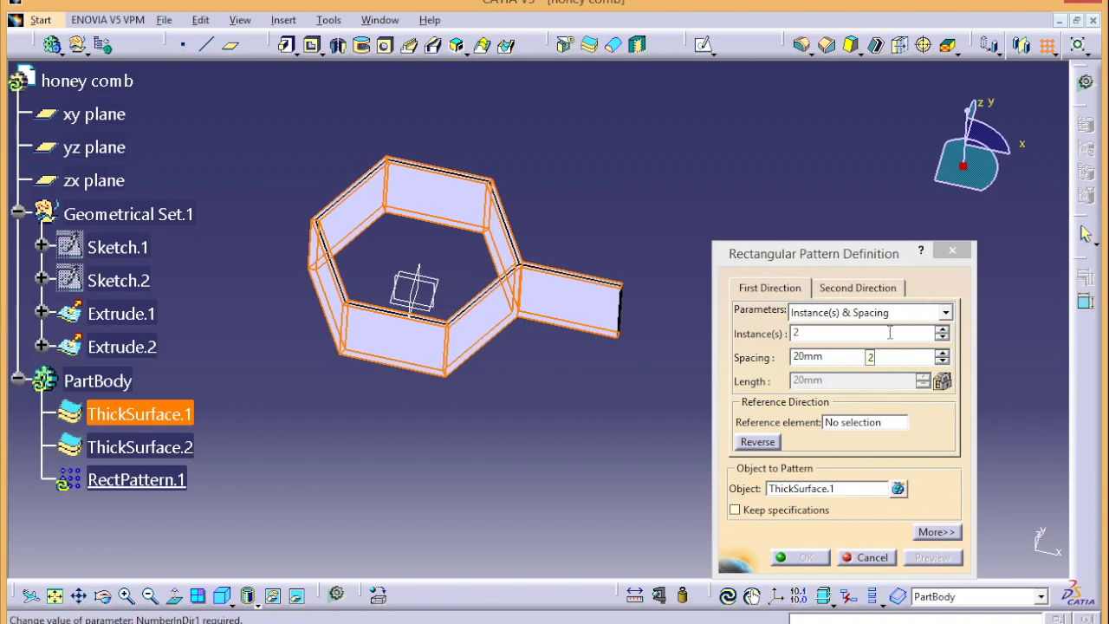
left_click(945, 330)
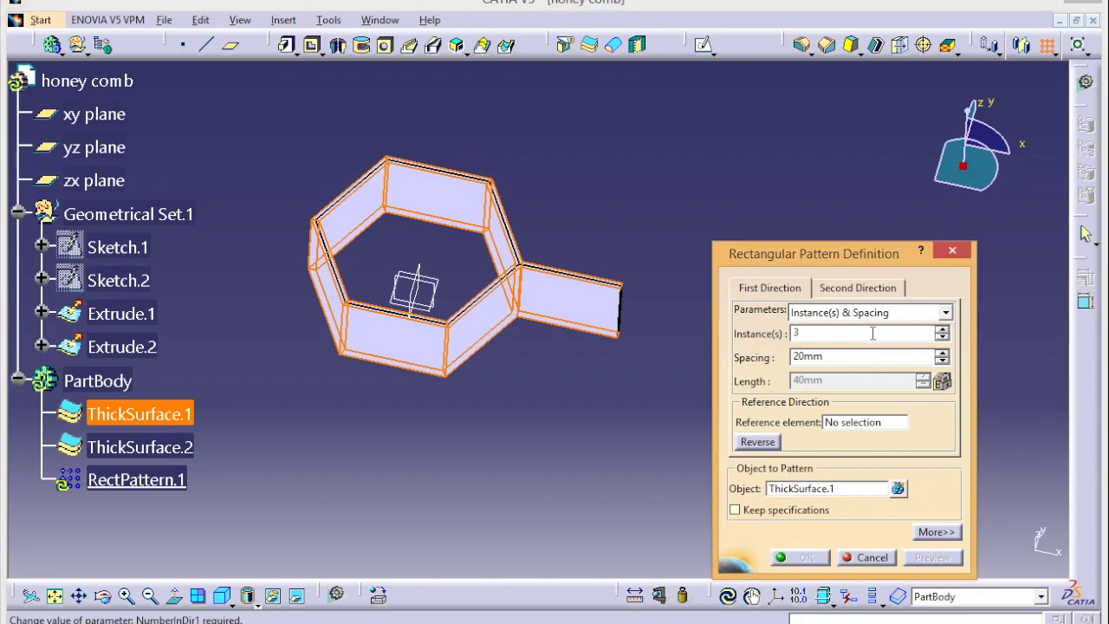
left_click(839, 425)
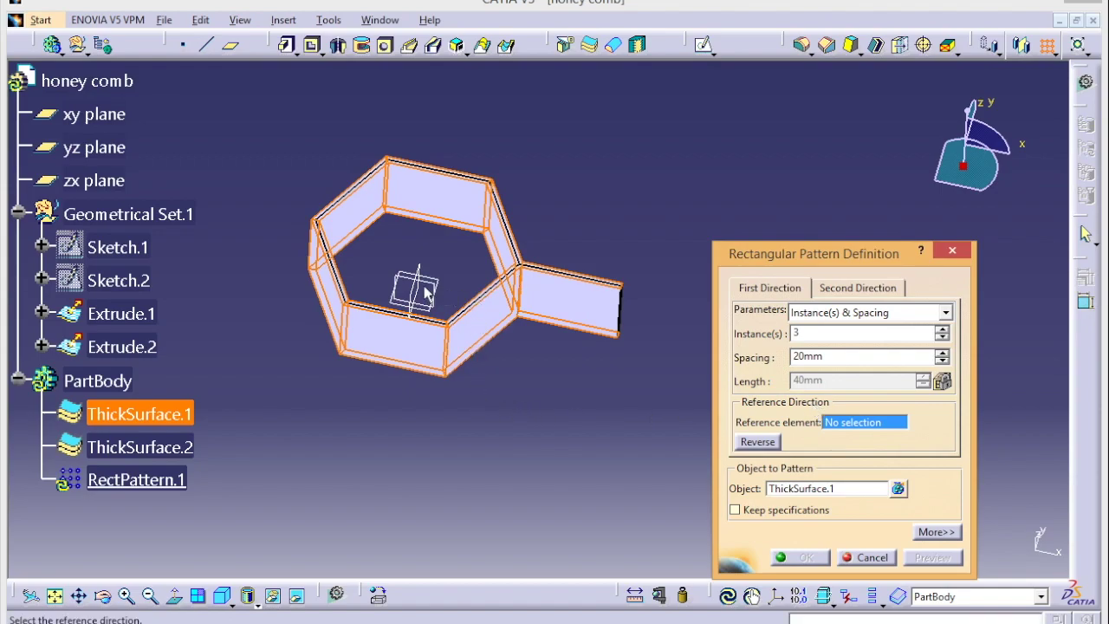
left_click(110, 123)
middle_click_drag(523, 423, 583, 433)
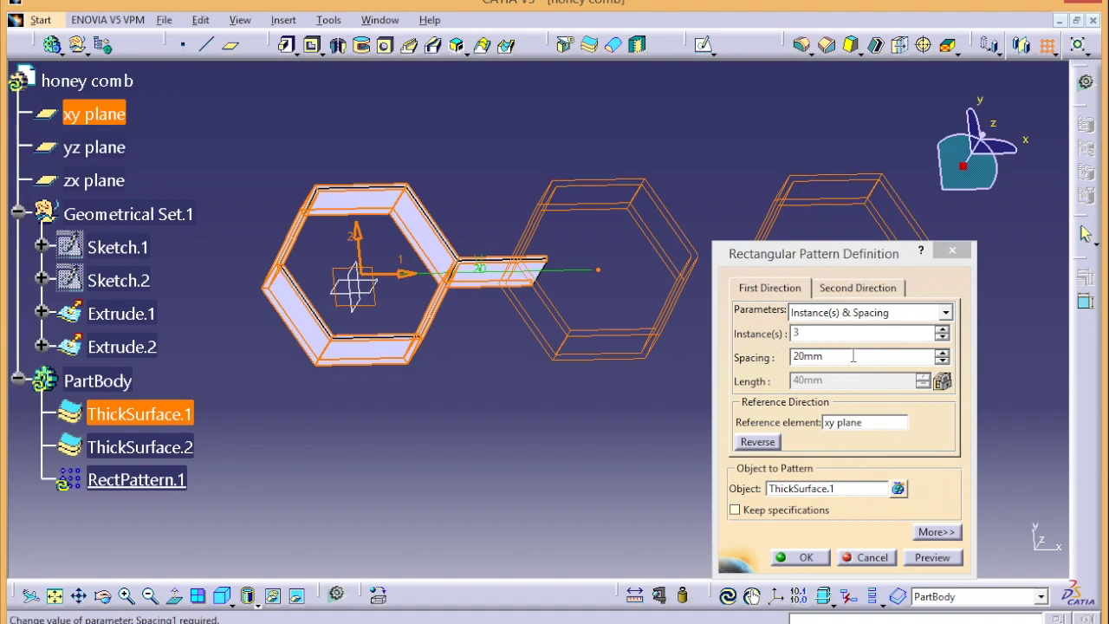
Set the pattern spacing to 22.5 mm (15+7.5), preview, and create the second joined cell
left_click_drag(859, 356, 737, 352)
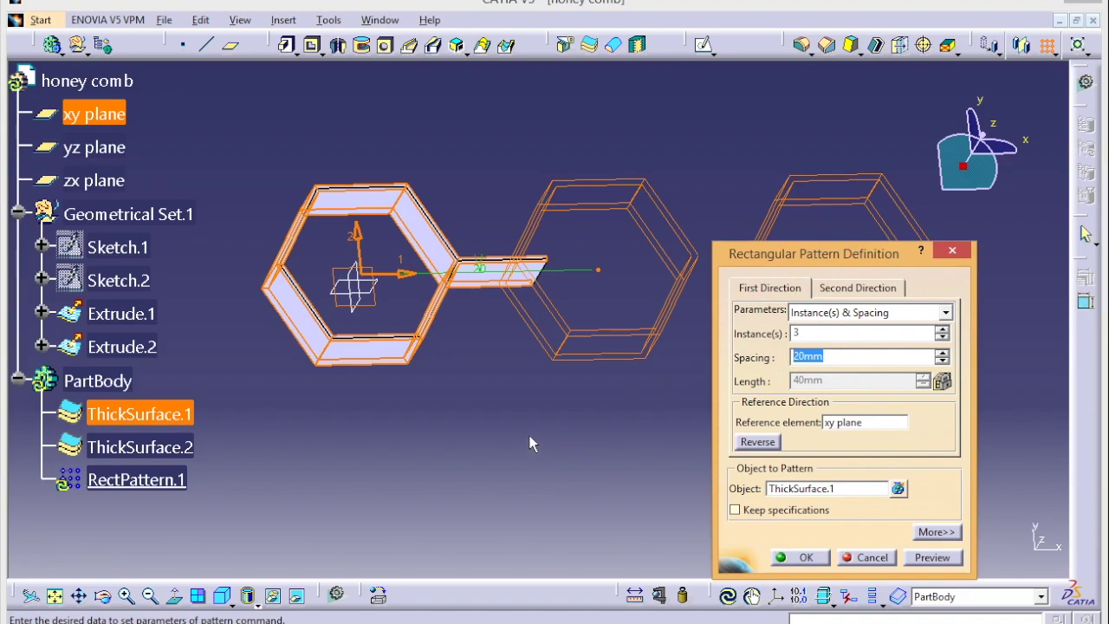
left_click(871, 558)
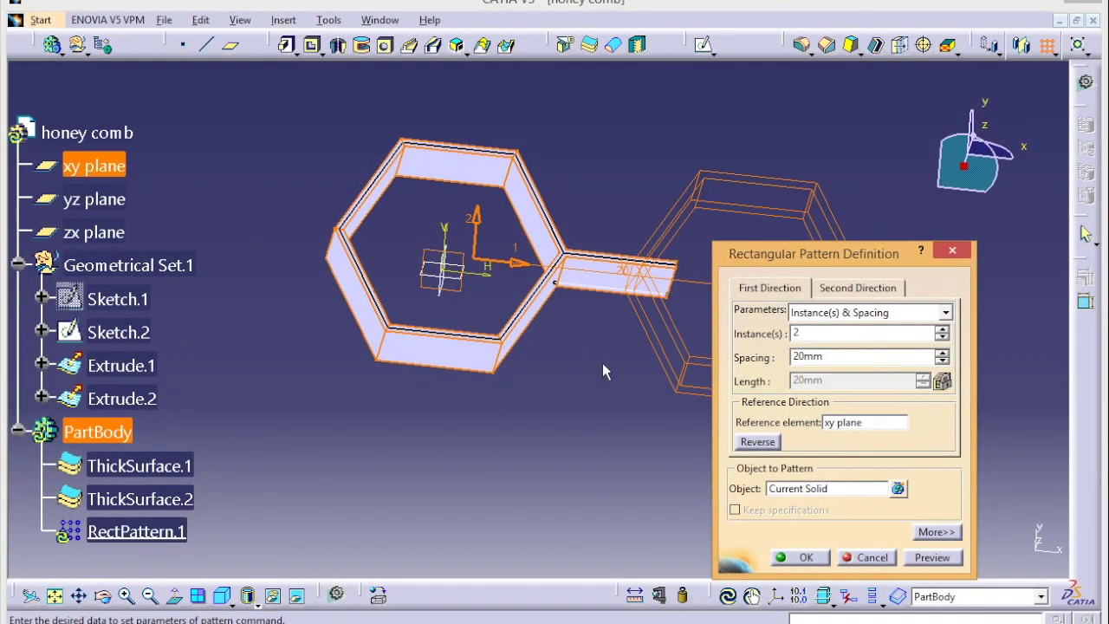
left_click_drag(832, 359, 684, 364)
type("15+7.5")
left_click(922, 559)
left_click(791, 561)
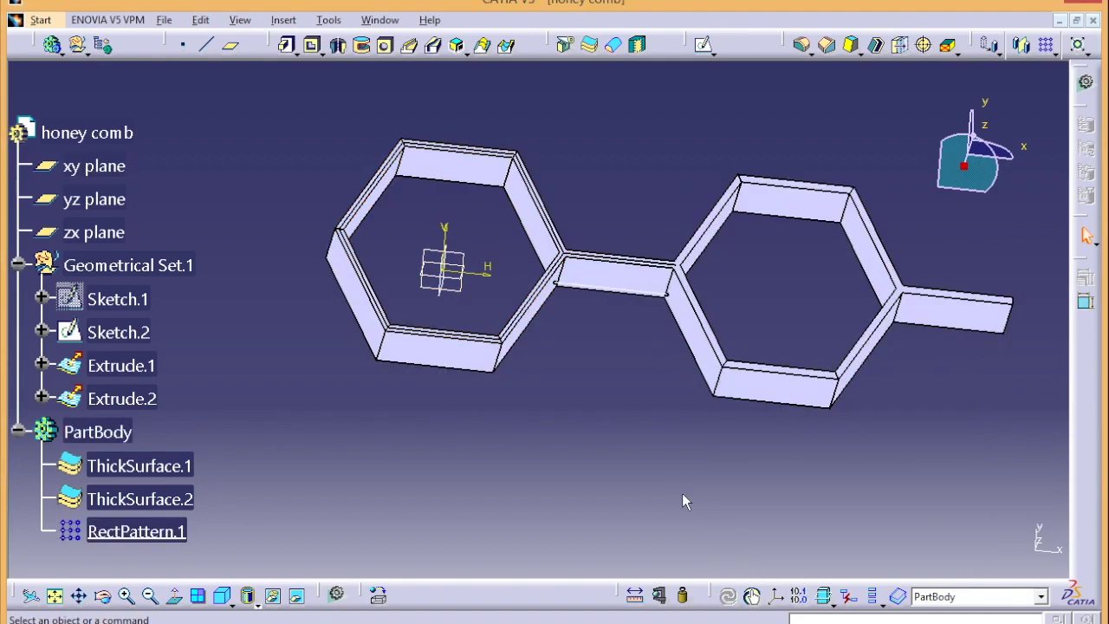
mouse_move(630, 401)
middle_mouse_down()
mouse_move(610, 512)
mouse_move(587, 448)
mouse_move(550, 431)
mouse_move(567, 443)
mouse_move(634, 366)
mouse_move(613, 360)
mouse_move(619, 396)
middle_mouse_up()
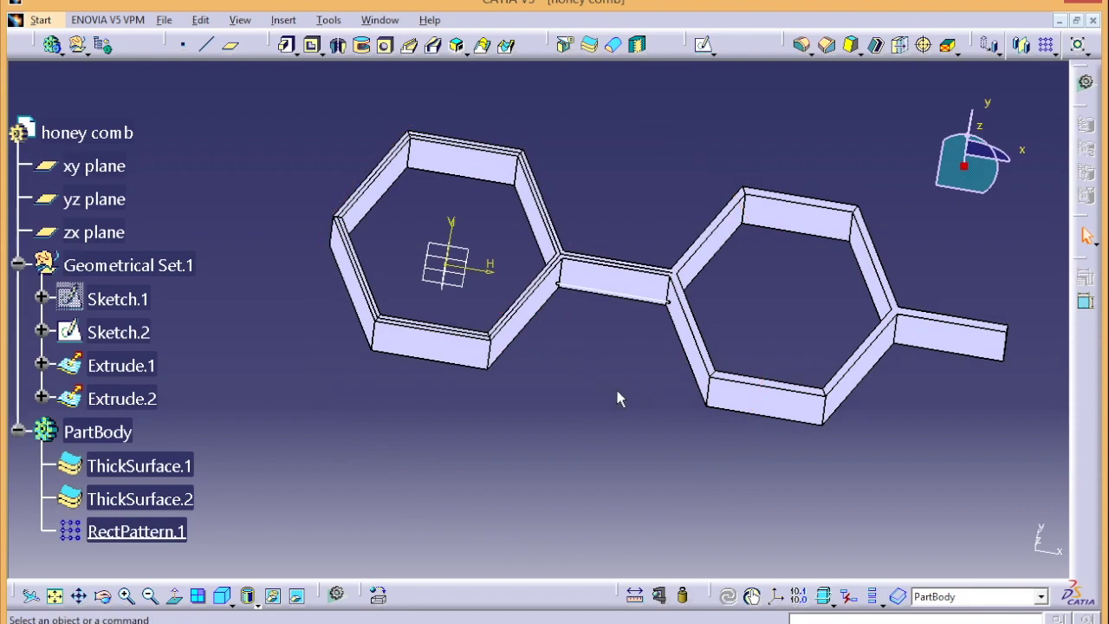
double_click(151, 531)
Raise RectPattern.1's first-direction instances to 6
left_click(942, 331)
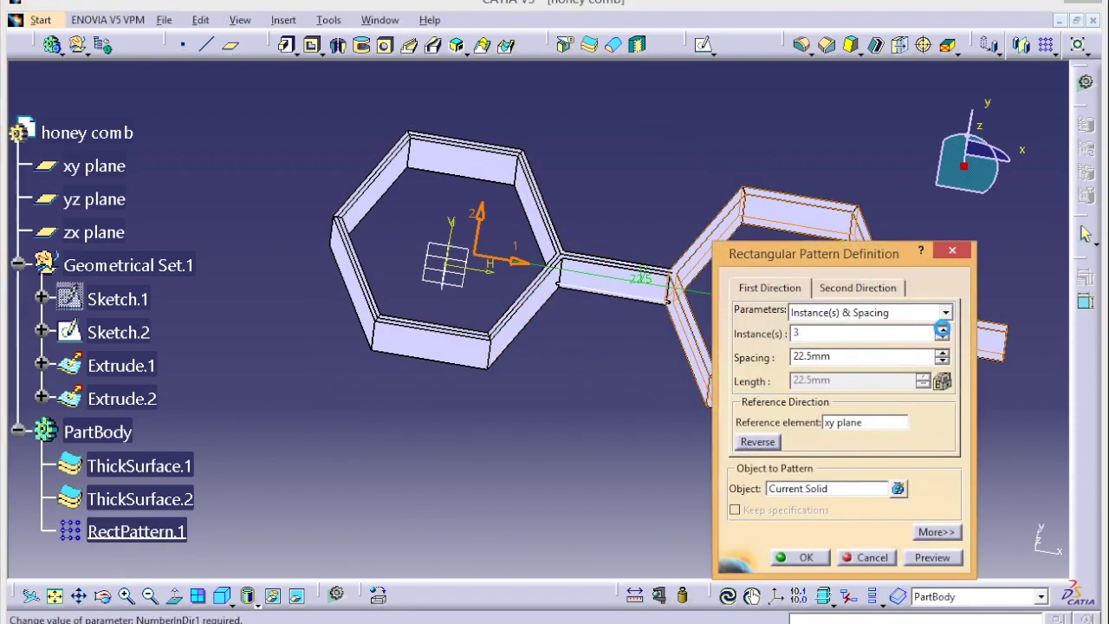
left_click(942, 330)
left_click(942, 330)
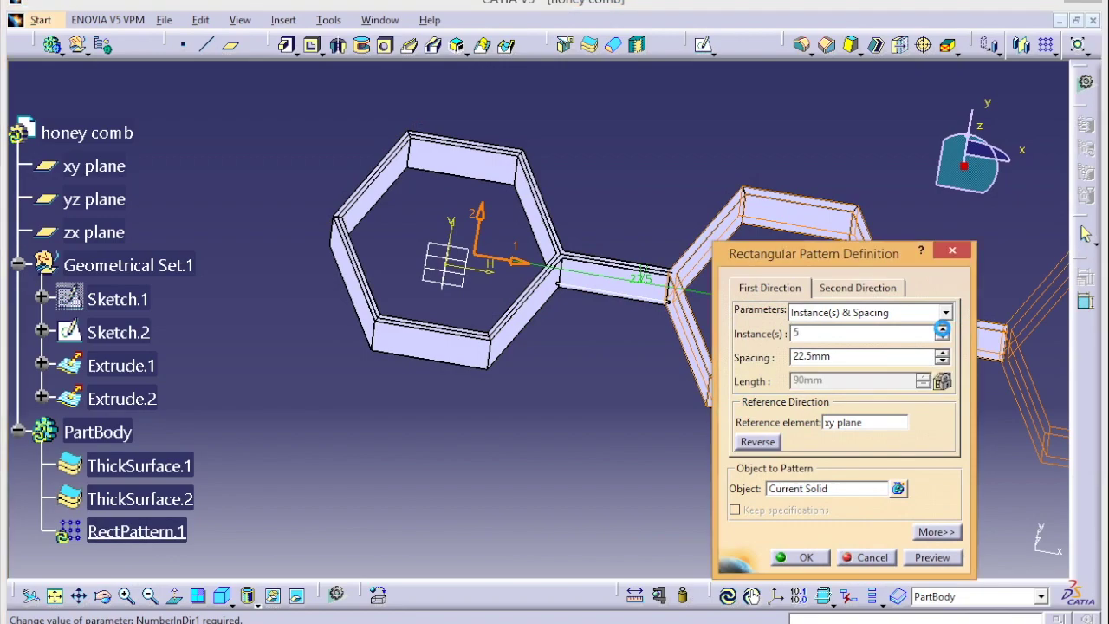
left_click(942, 331)
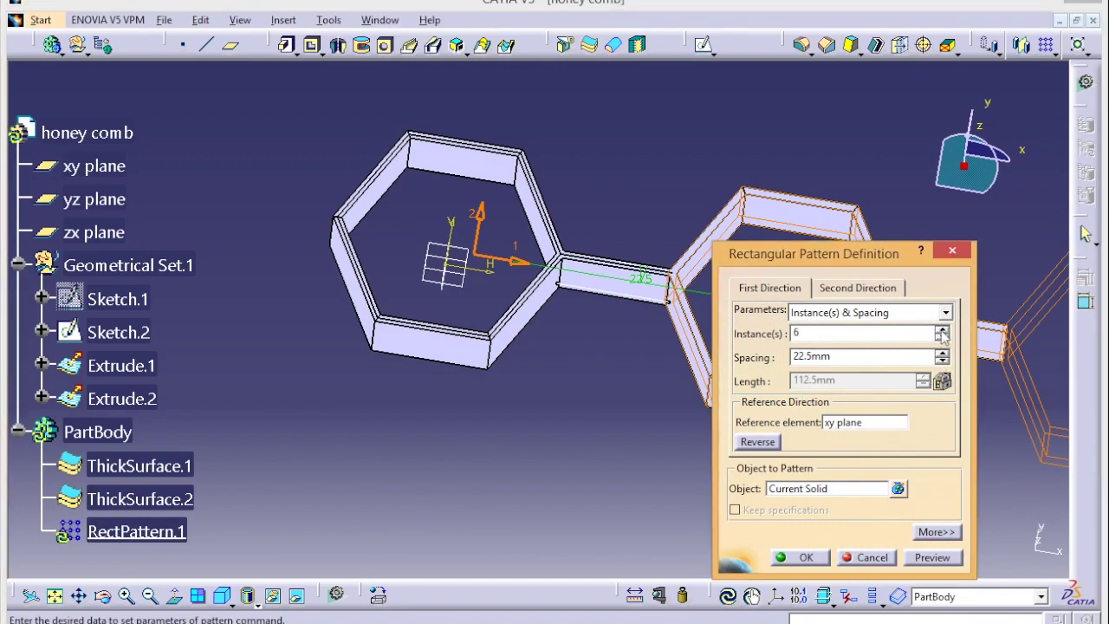
Add a second direction with 5 instances at 13 mm spacing, then preview and confirm
left_click(860, 287)
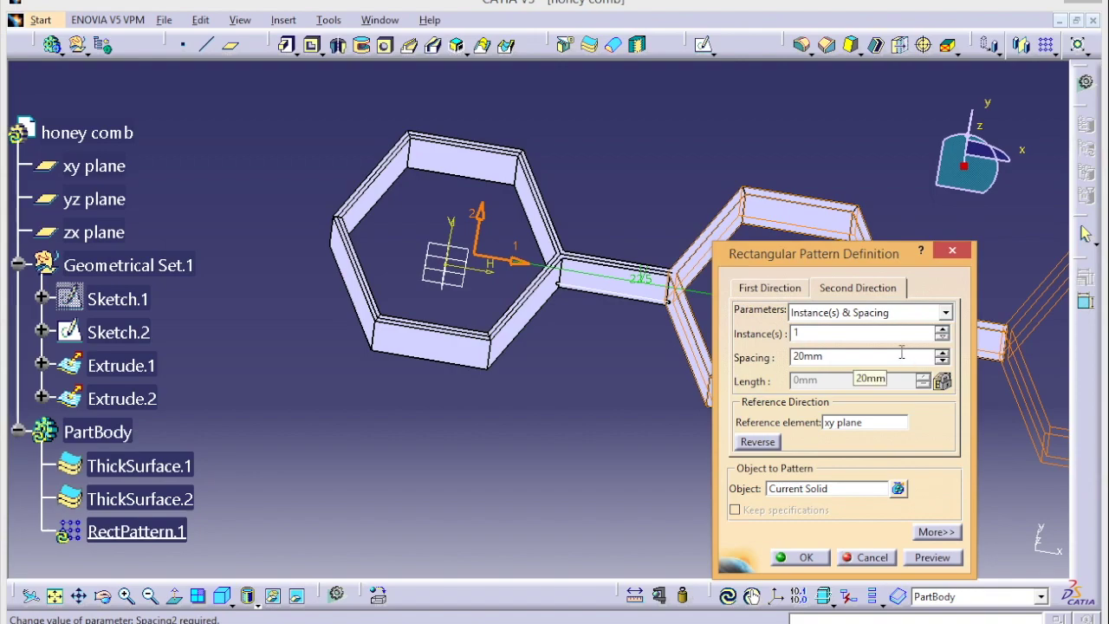
left_click(942, 330)
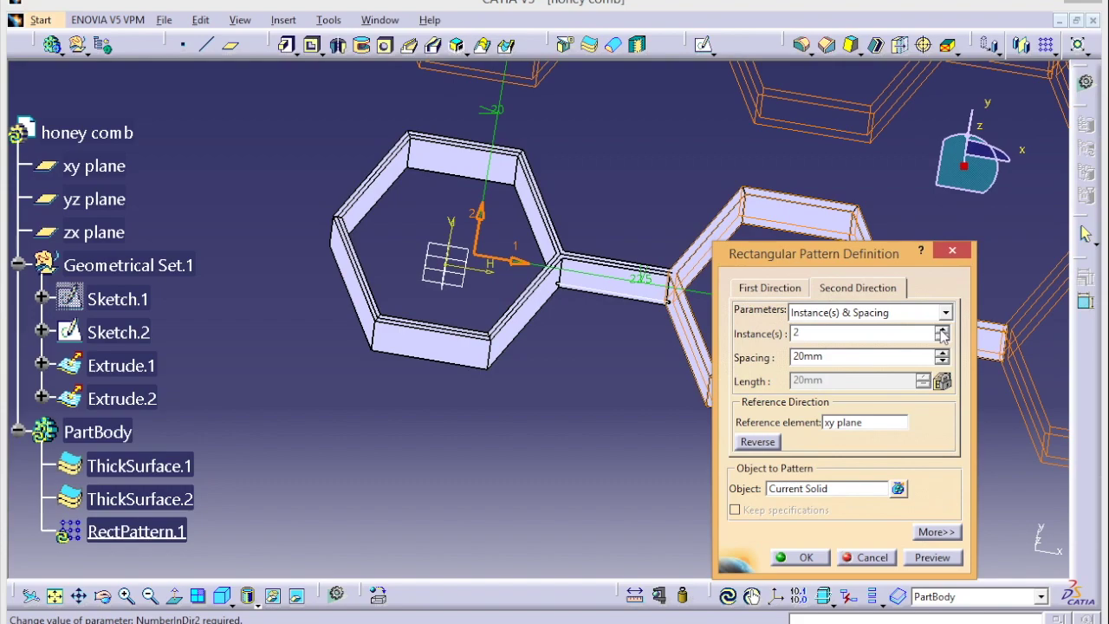
left_click(942, 361)
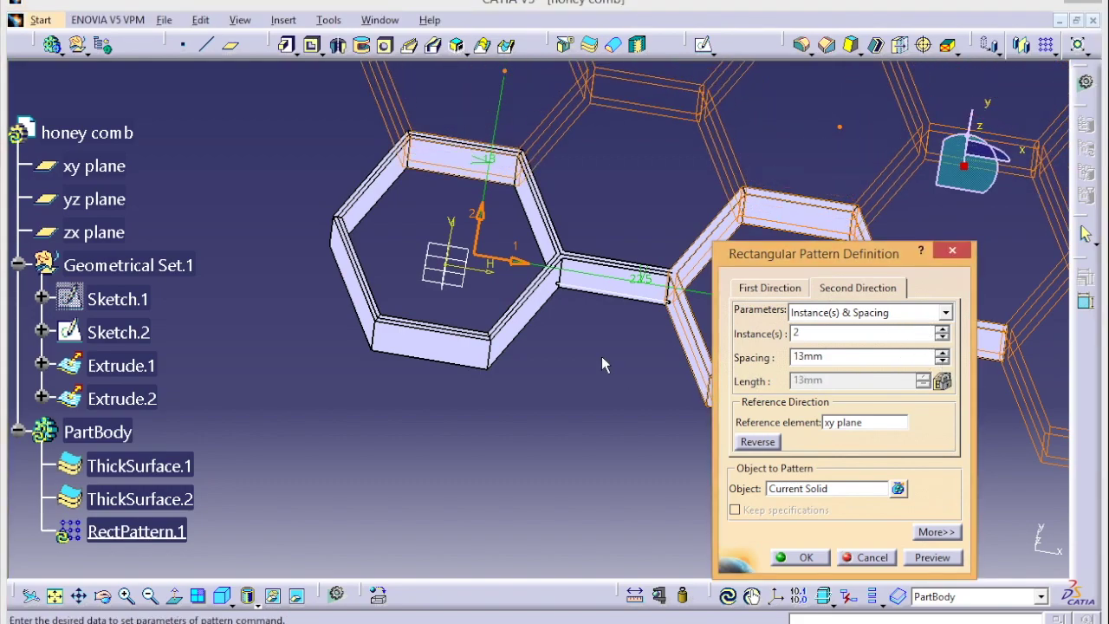
middle_click_drag(601, 357, 555, 434)
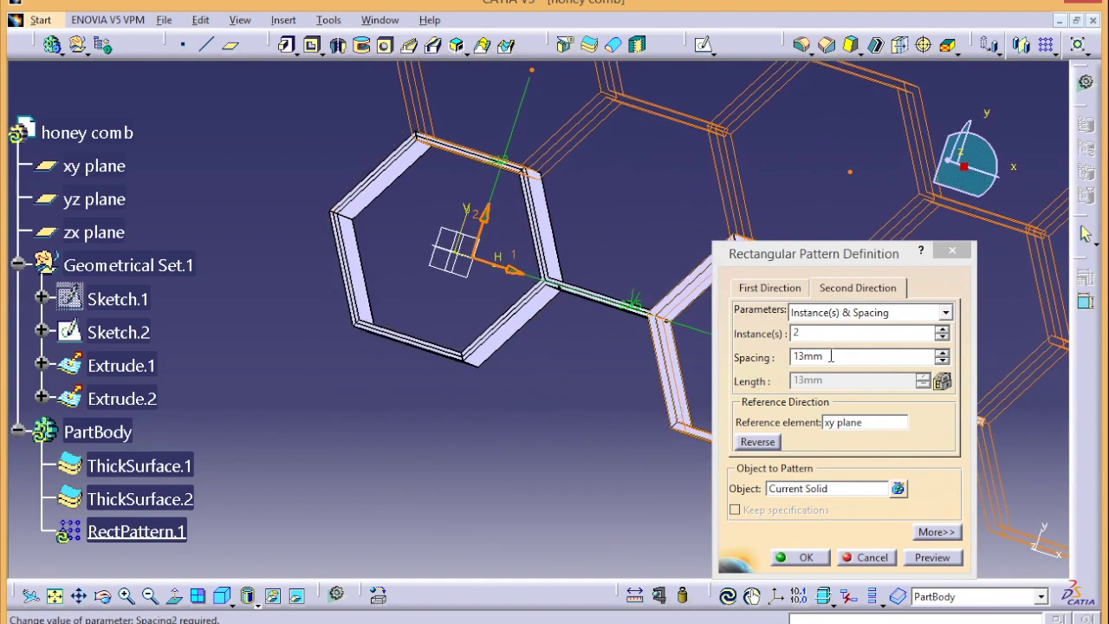
left_click(943, 330)
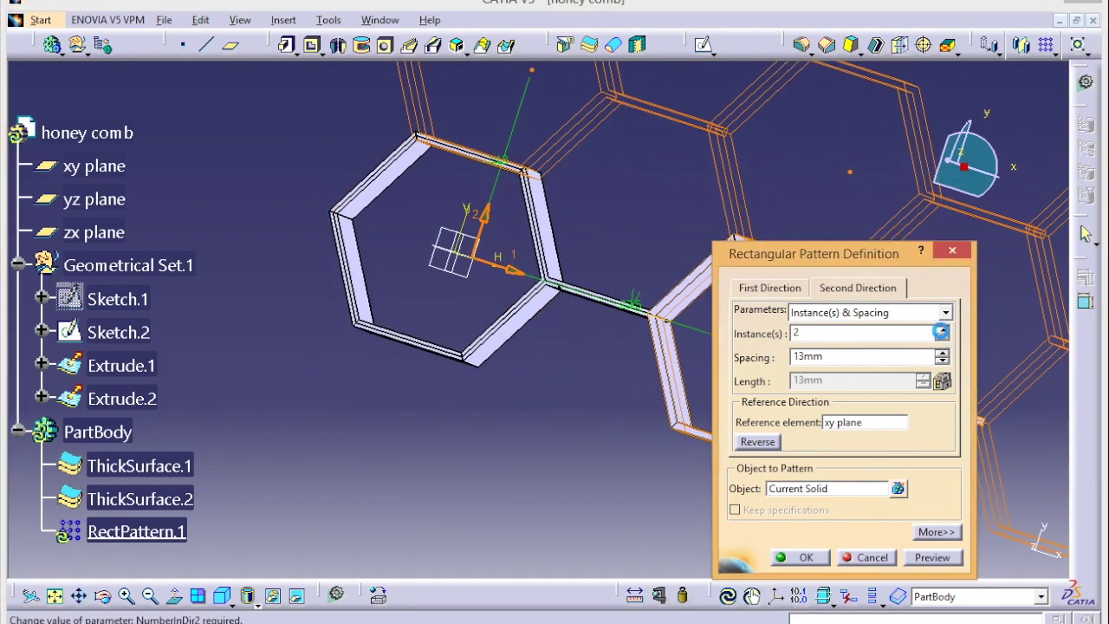
left_click(943, 330)
left_click(943, 331)
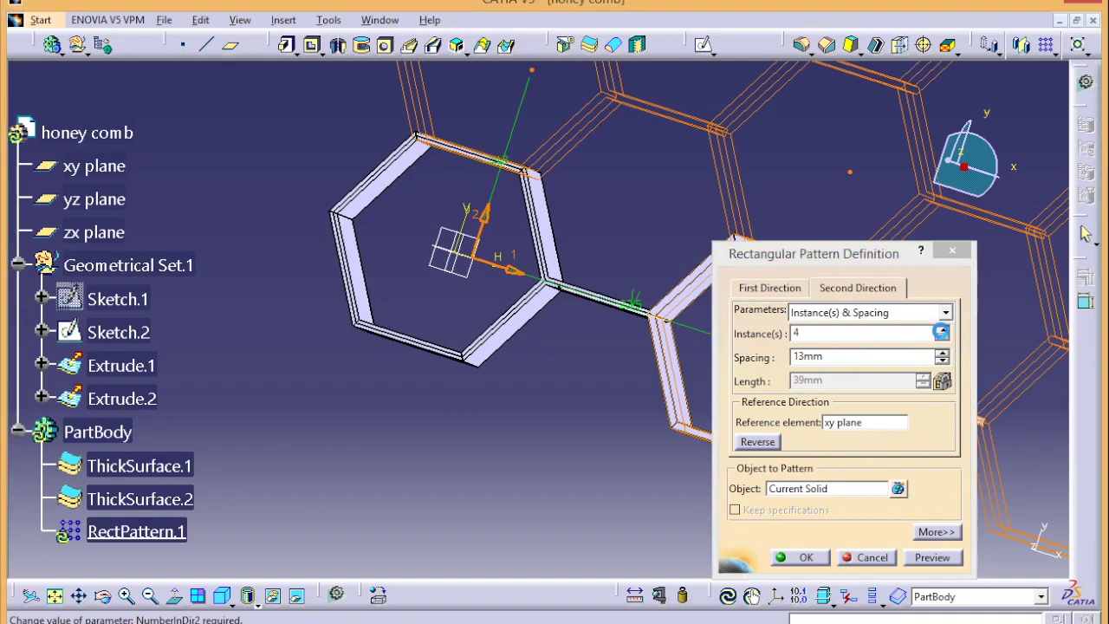
left_click(920, 558)
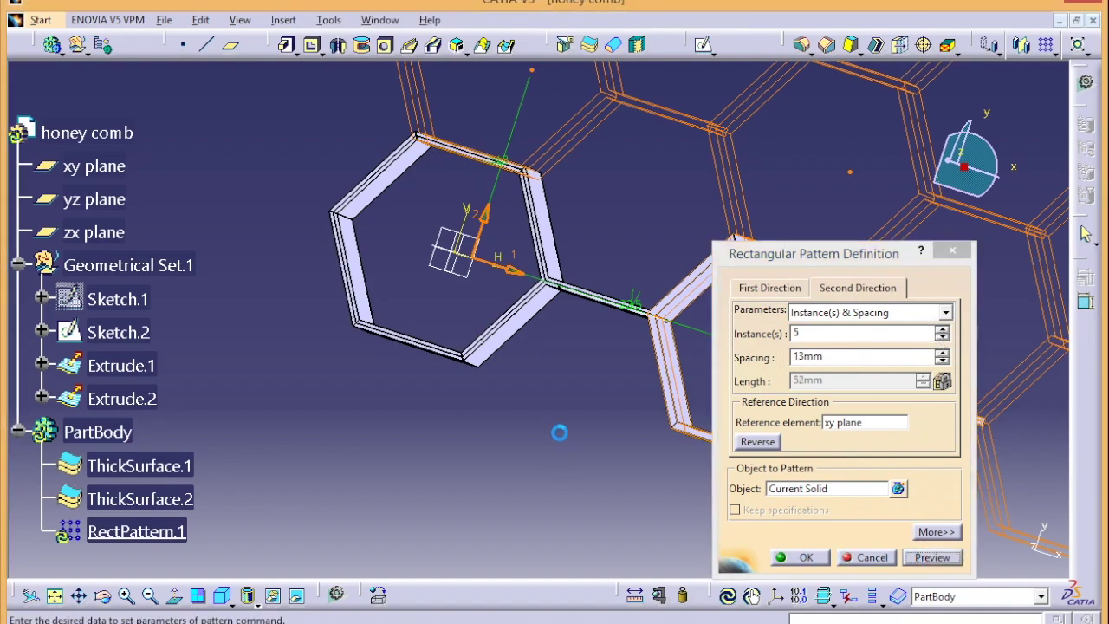
middle_click_drag(533, 496, 584, 520)
left_click(798, 559)
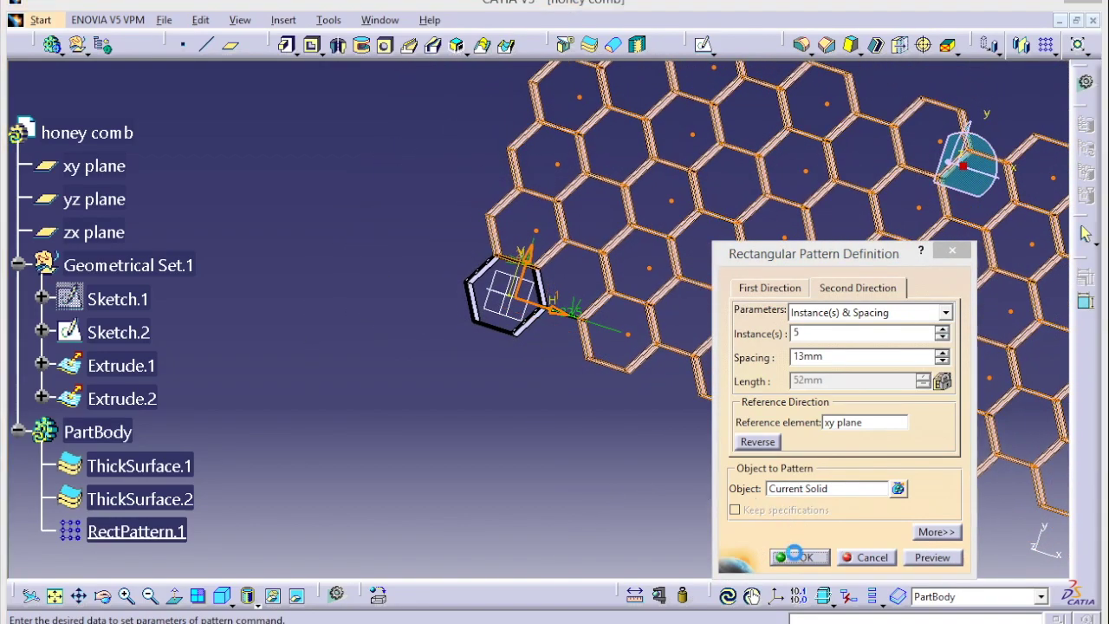
middle_click_drag(522, 402, 532, 366)
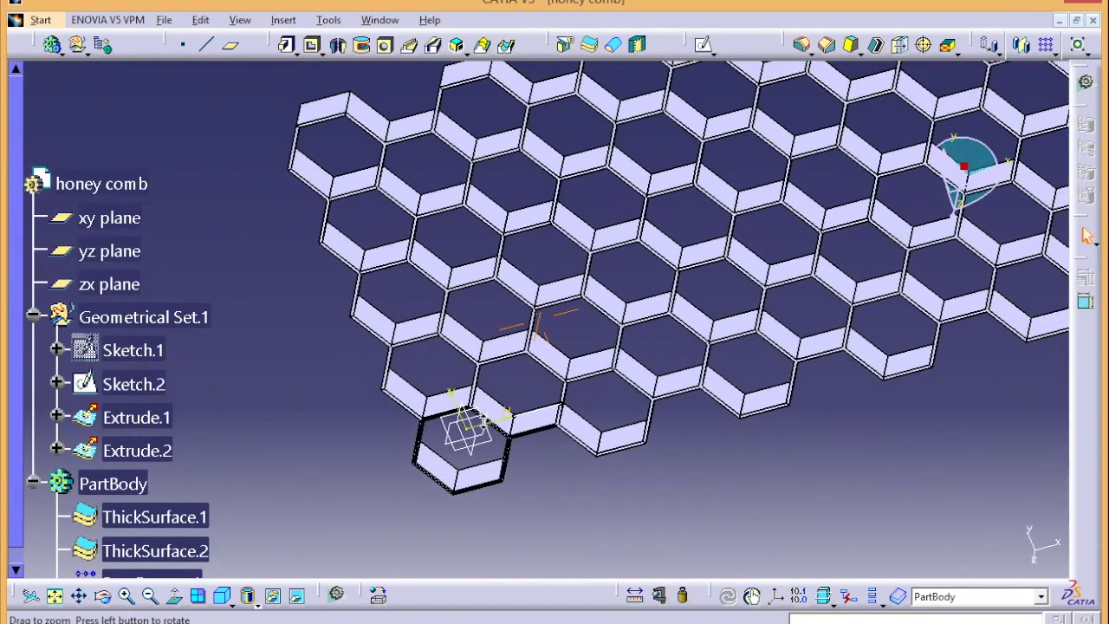
middle_click_drag(643, 160, 572, 199)
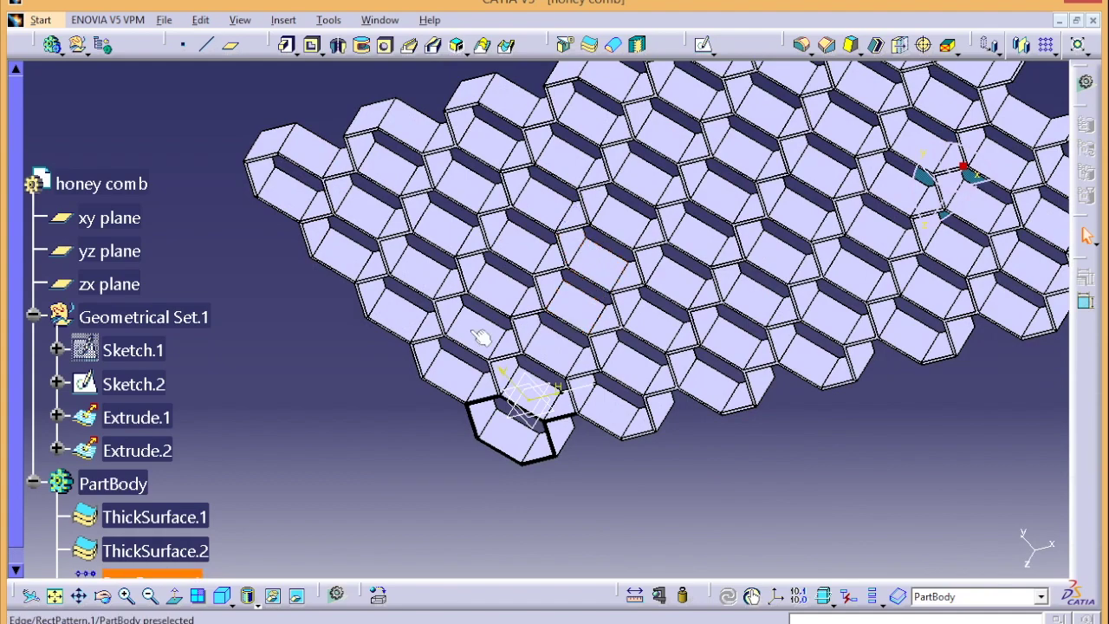
middle_click_drag(485, 334, 590, 104)
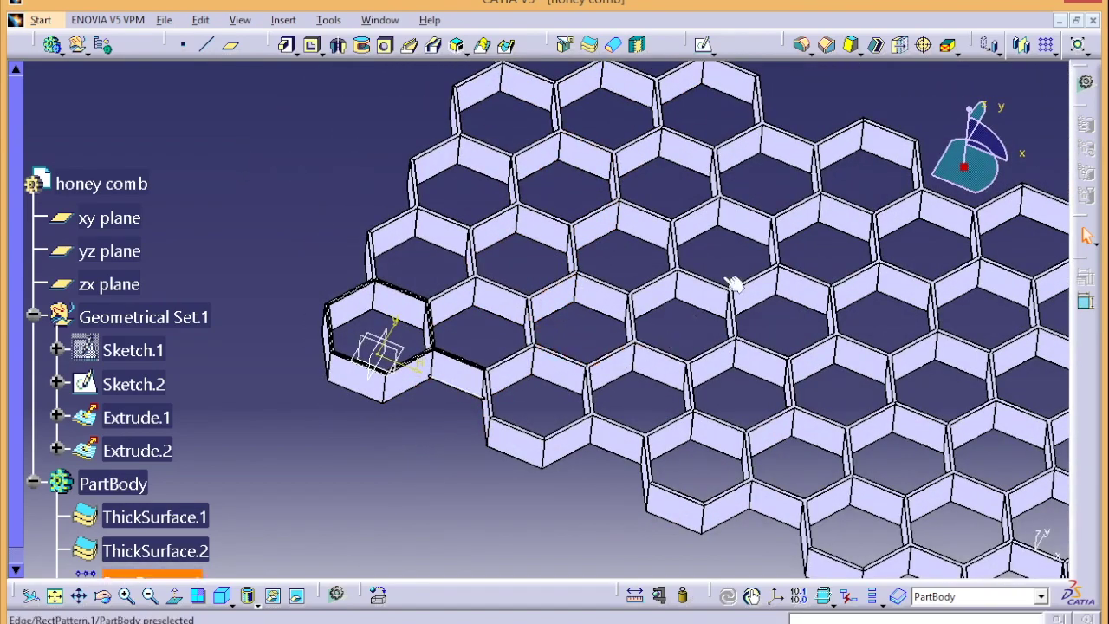
mouse_move(767, 143)
middle_mouse_down()
mouse_move(876, 140)
mouse_move(819, 254)
mouse_move(765, 152)
middle_mouse_up()
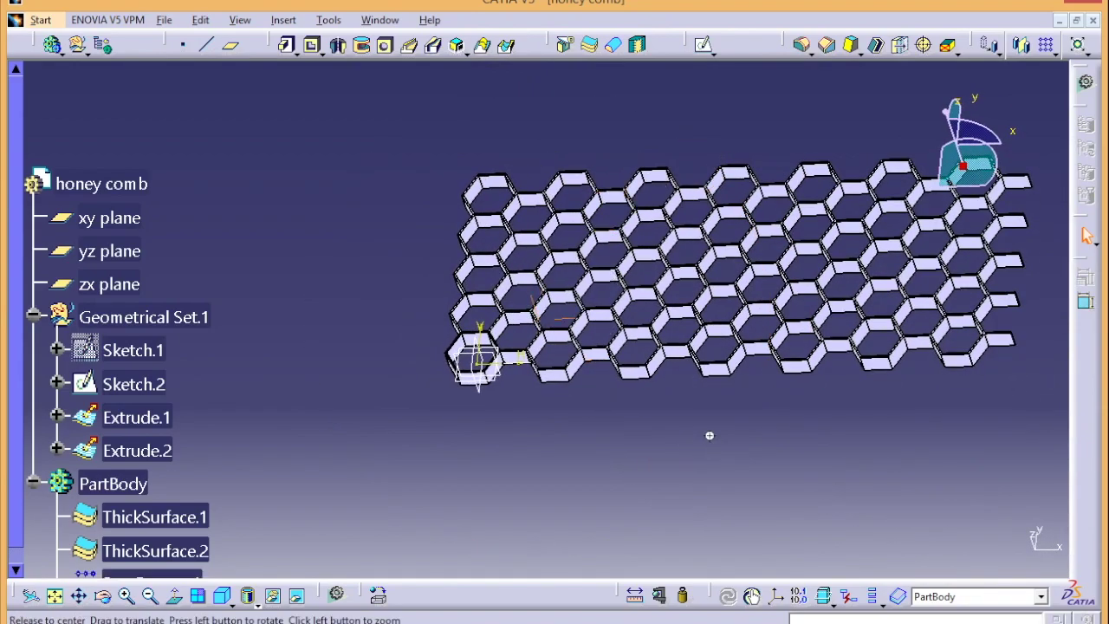
middle_click_drag(709, 435, 659, 458)
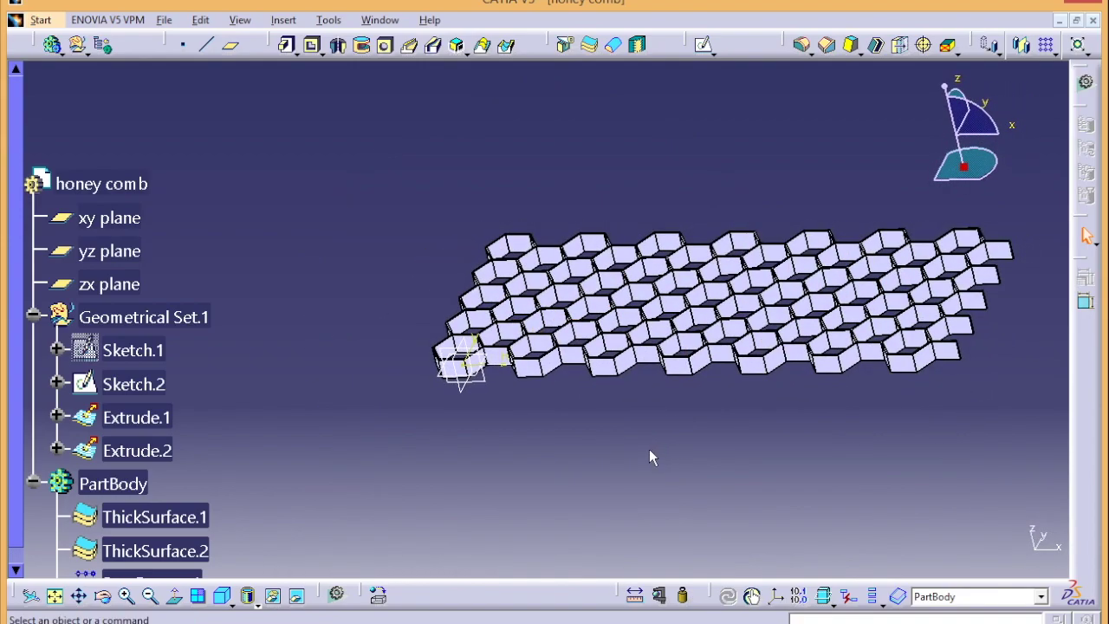